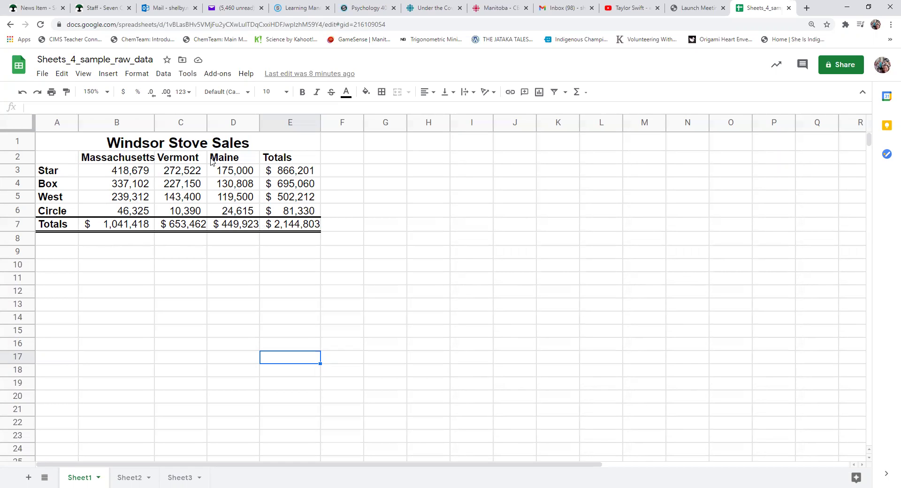
# - Insert a column chart from the range A2:D6 and shrink it so it sits clear below the sales table
pyautogui.moveTo(59, 161); pyautogui.dragTo(242, 209)
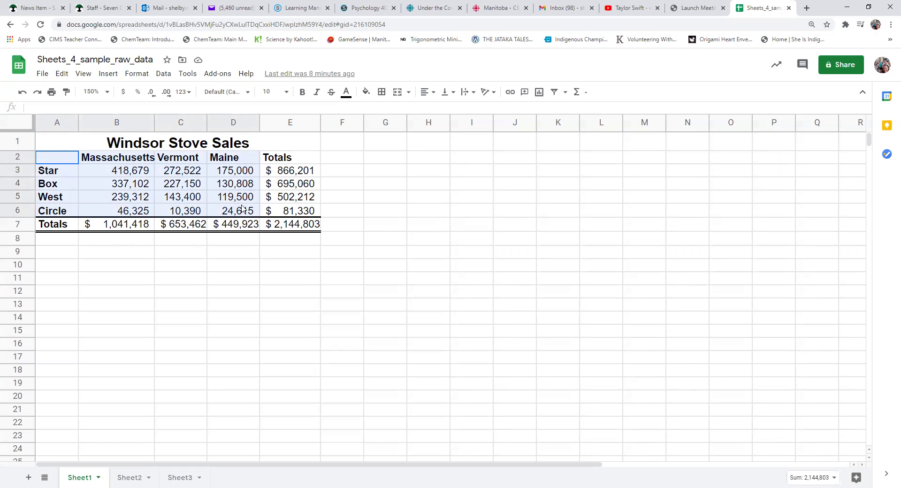
pyautogui.moveTo(242, 209); pyautogui.dragTo(242, 209)
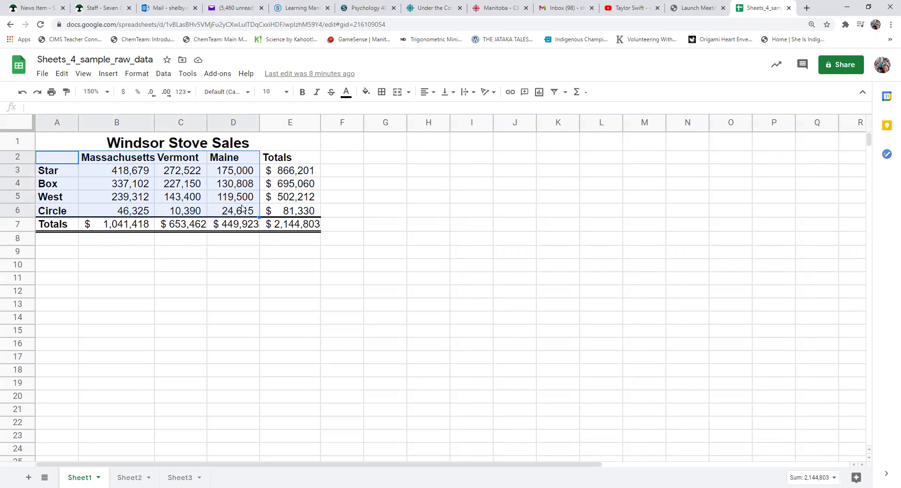
pyautogui.click(103, 75)
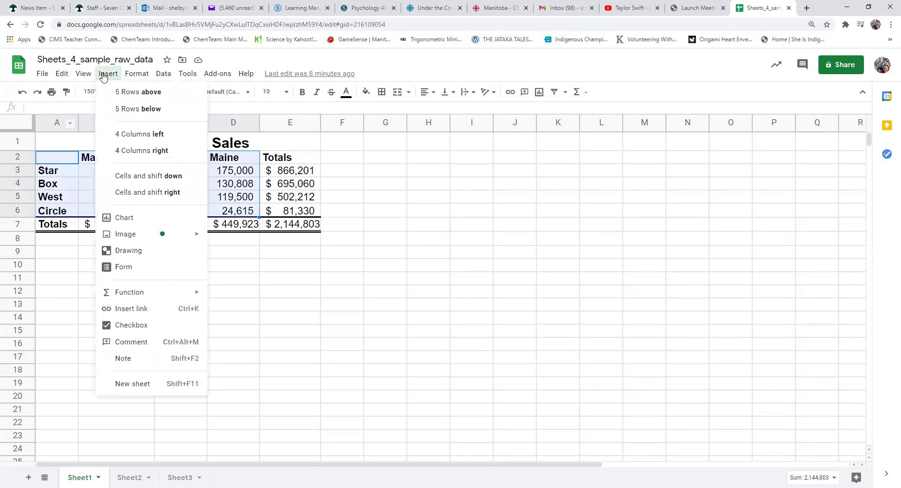
pyautogui.click(121, 214)
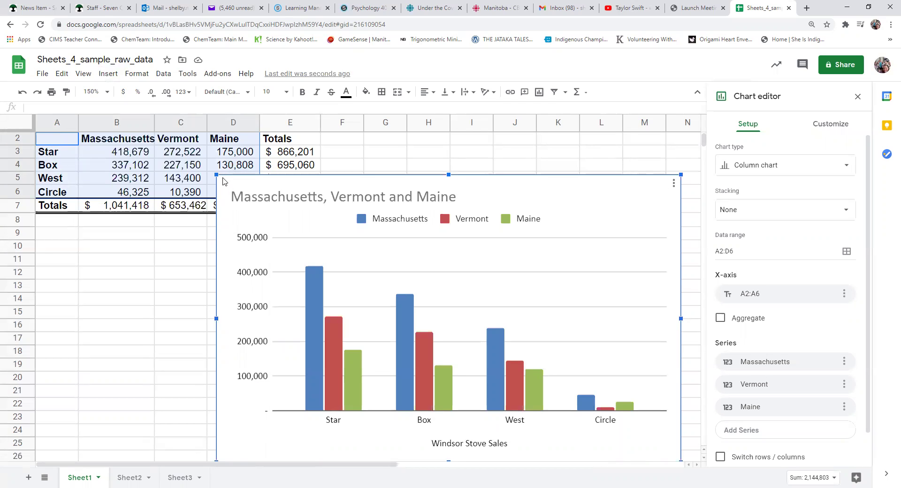
pyautogui.moveTo(214, 176); pyautogui.dragTo(297, 242)
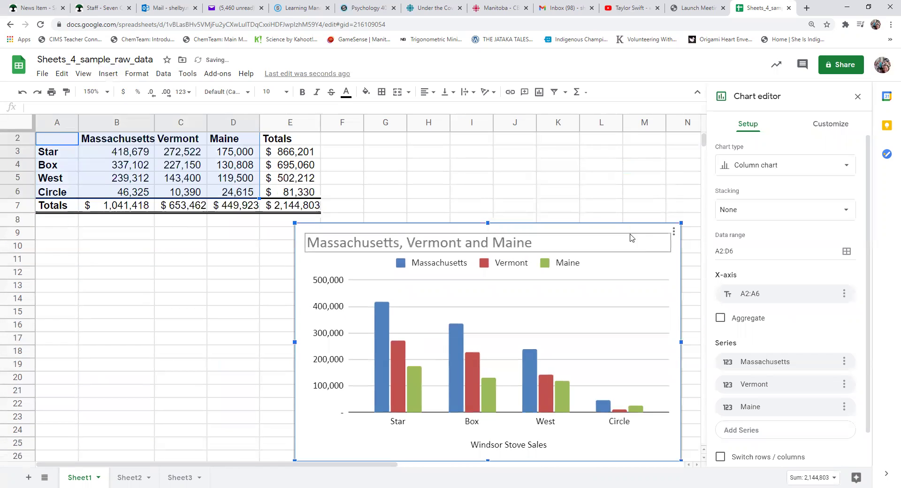
pyautogui.moveTo(622, 232); pyautogui.dragTo(618, 225)
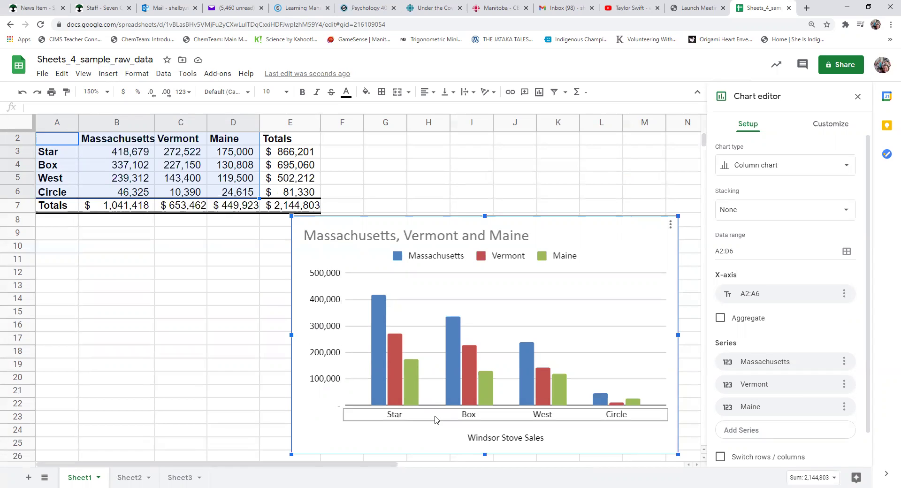
# - Add the vertical axis title "Sales ($)" to the chart and color it dark red
pyautogui.rightClick(659, 256)
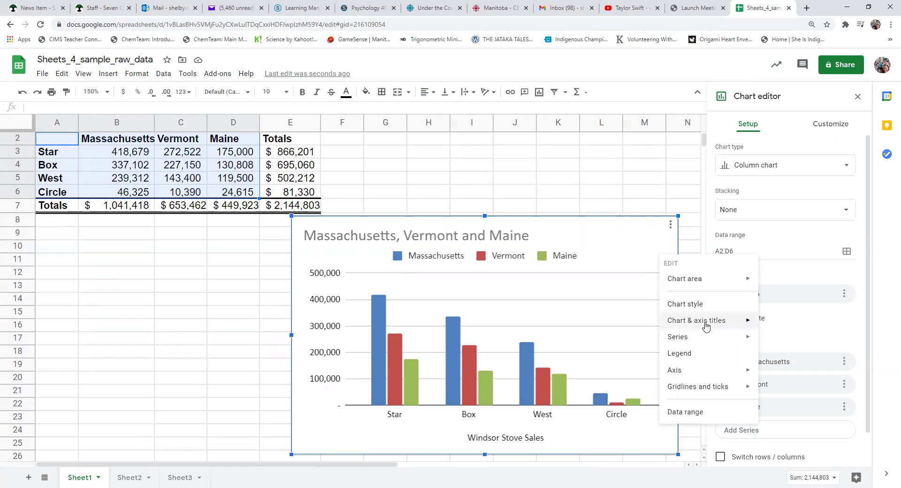
pyautogui.moveTo(706, 326)
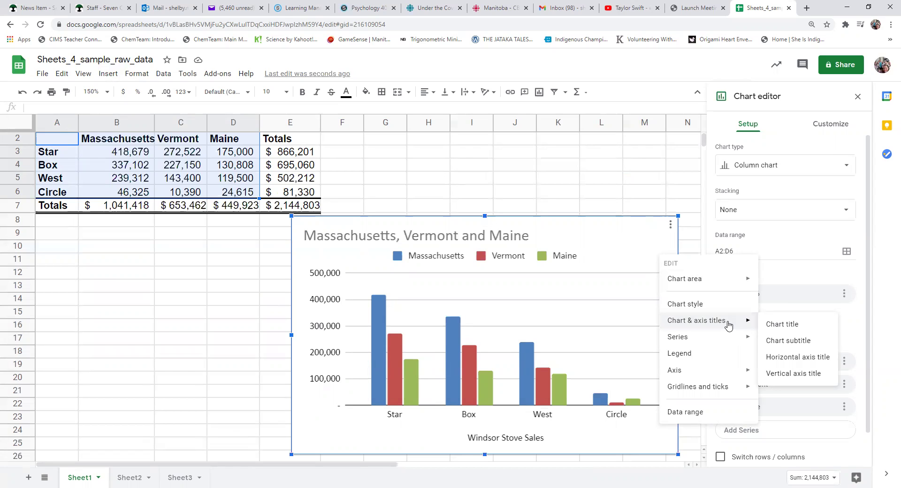
pyautogui.click(783, 371)
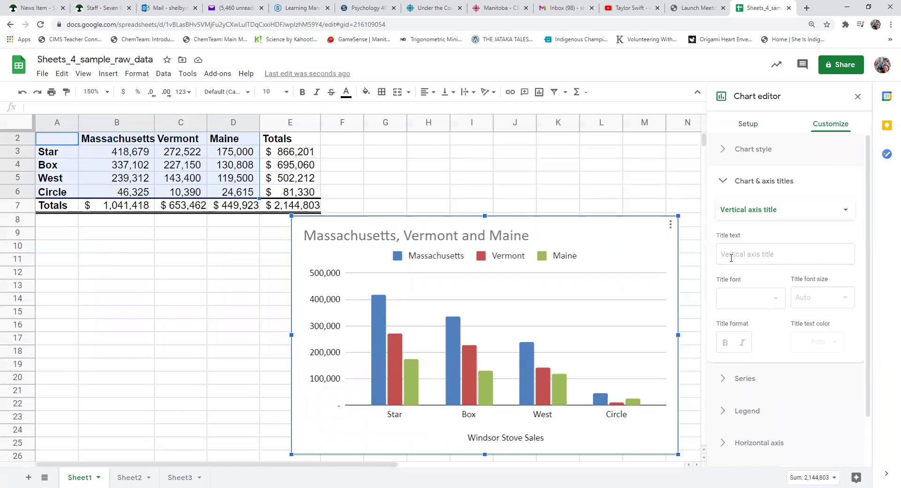
pyautogui.click(795, 255)
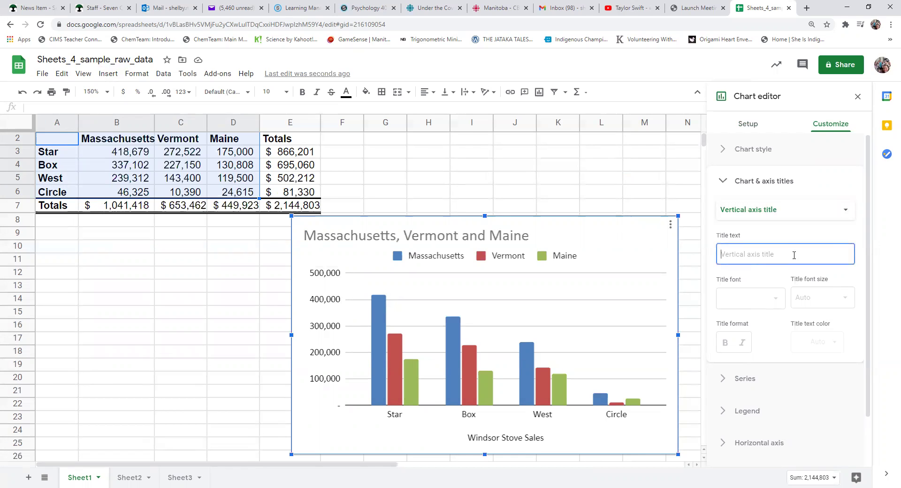
pyautogui.write('Sales (')
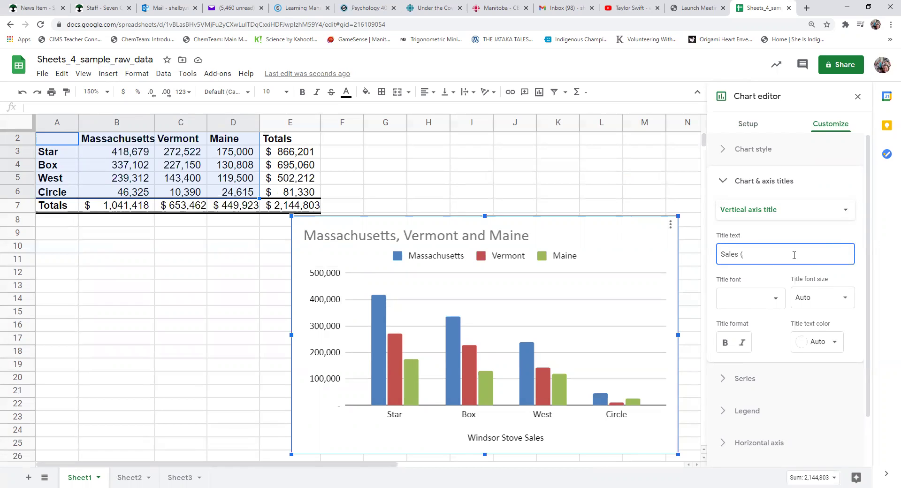
pyautogui.write('$)')
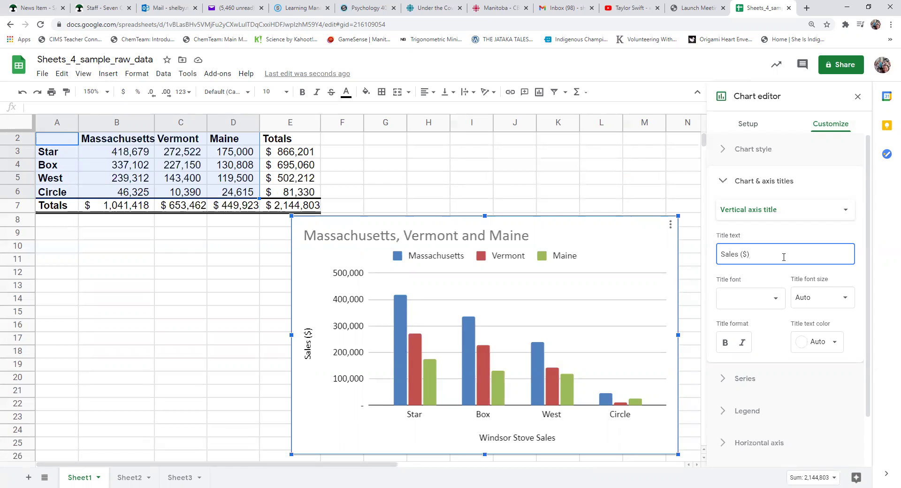
pyautogui.click(830, 344)
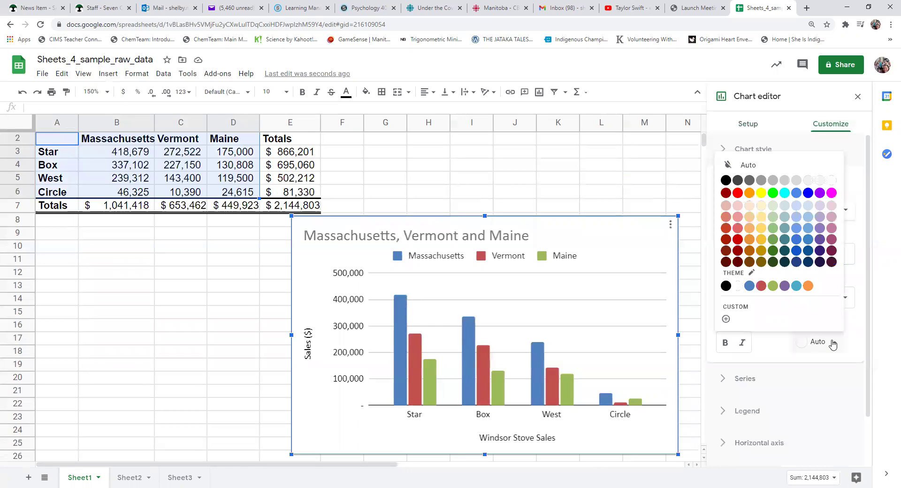
pyautogui.click(736, 239)
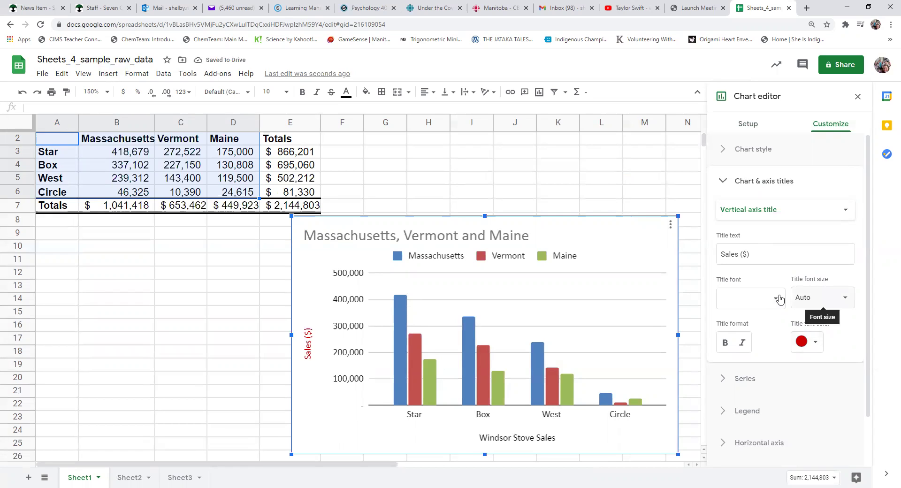
# - Change the chart's horizontal axis title text to "Stove Models"
pyautogui.click(787, 207)
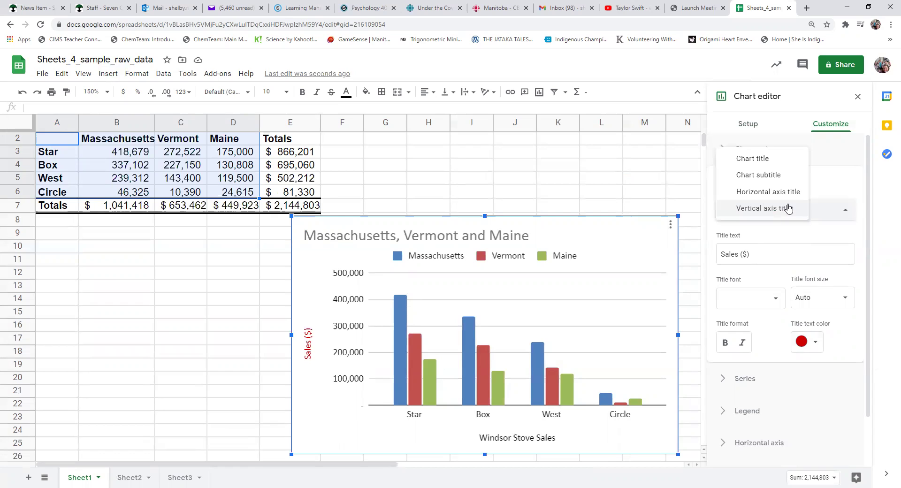
pyautogui.click(760, 193)
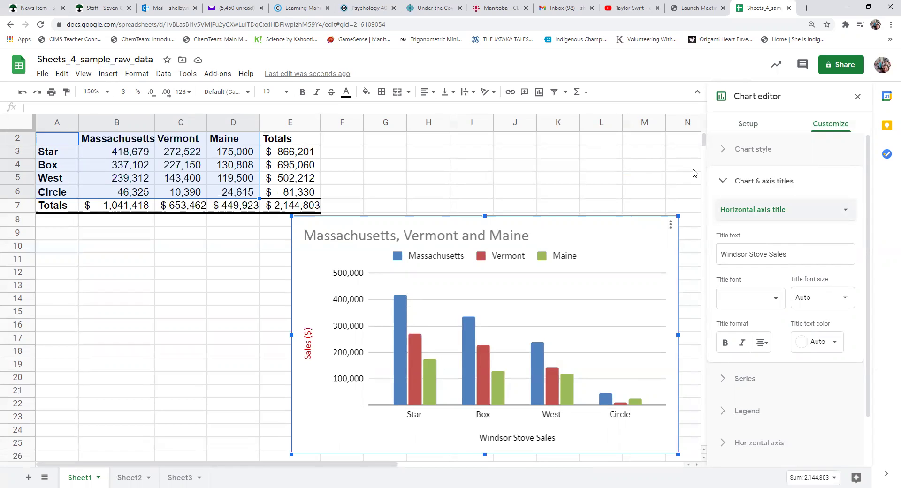
pyautogui.click(801, 252)
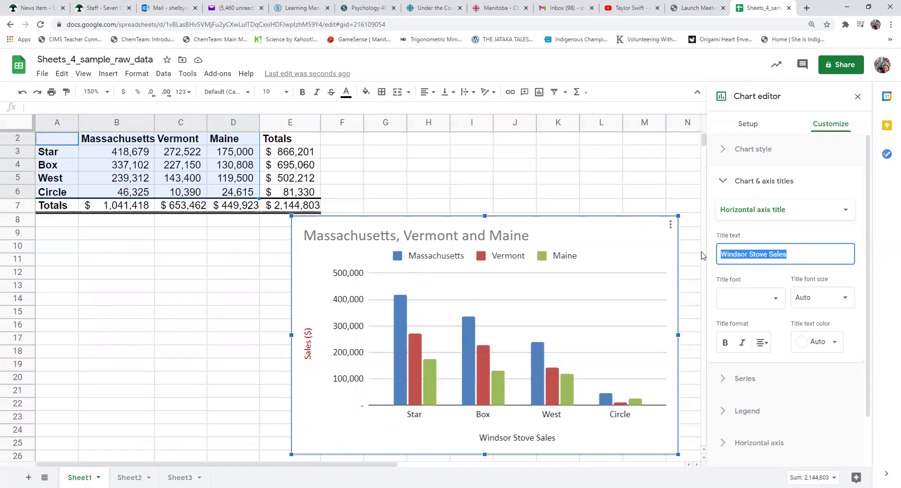
pyautogui.press('BackSpace')
pyautogui.write('Stove')
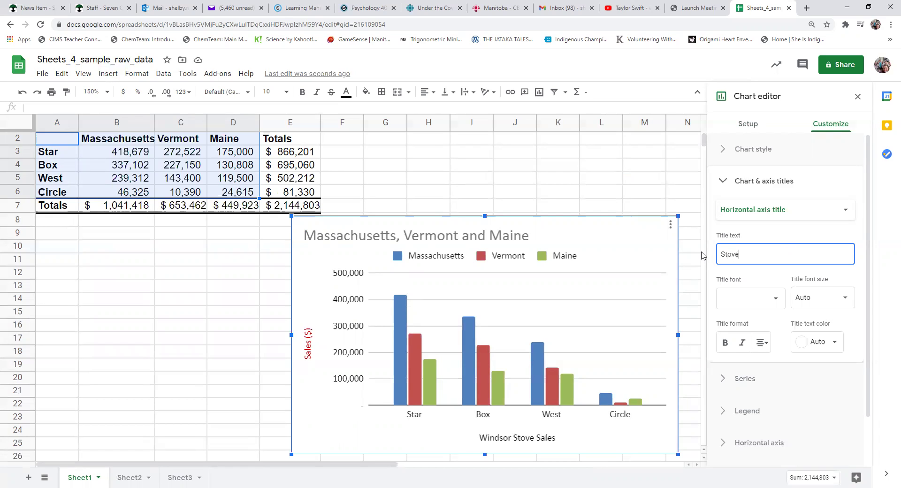
pyautogui.write(' Models')
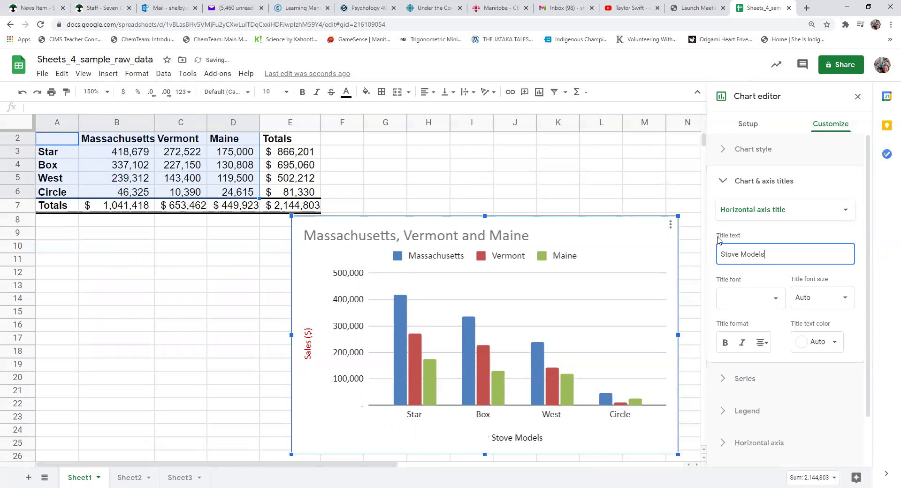
# - Color the horizontal axis title dark blue after trying a light blue
pyautogui.click(831, 341)
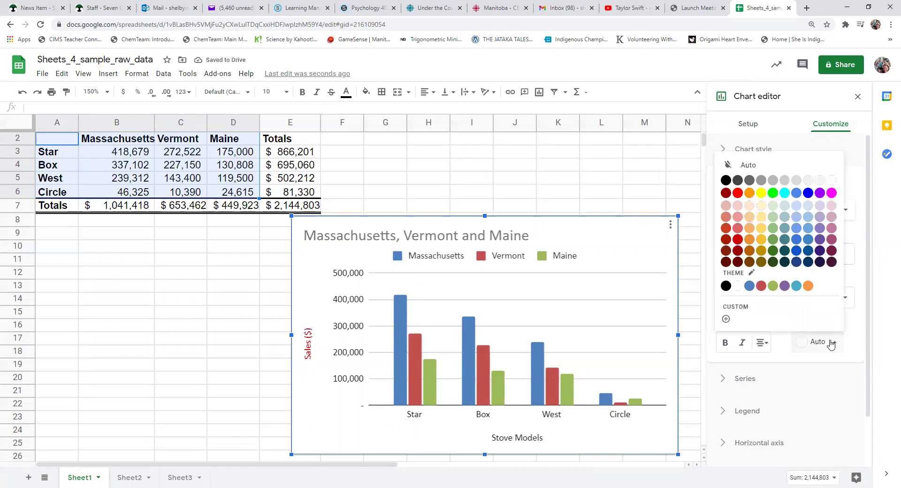
pyautogui.click(795, 223)
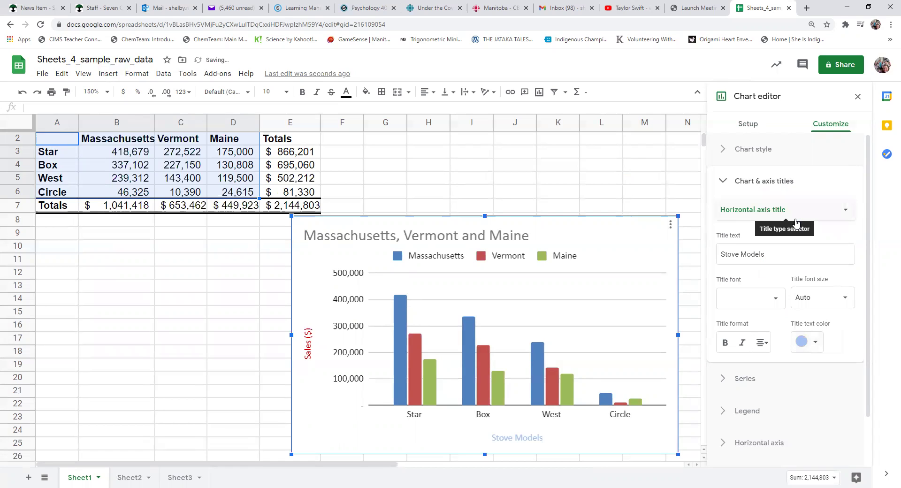
pyautogui.click(814, 342)
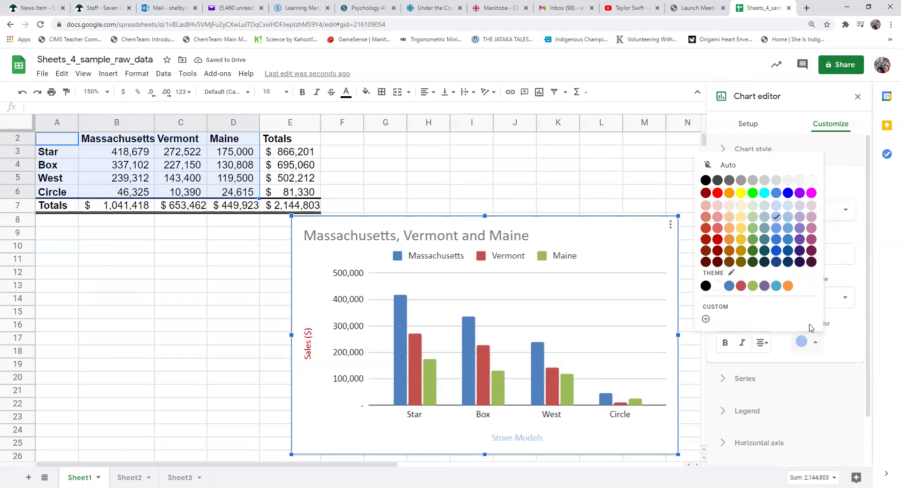
pyautogui.click(788, 251)
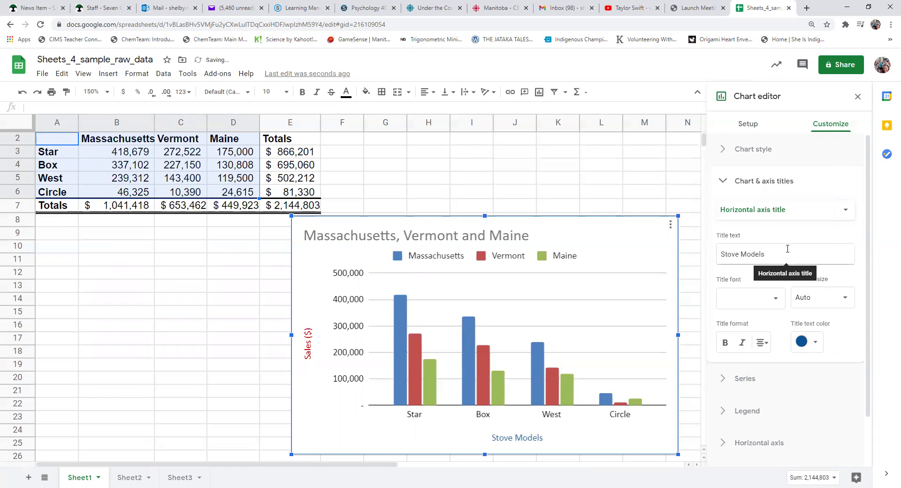
# - Change the chart title to "Windsor Stove Sales" and make it bold
pyautogui.click(776, 209)
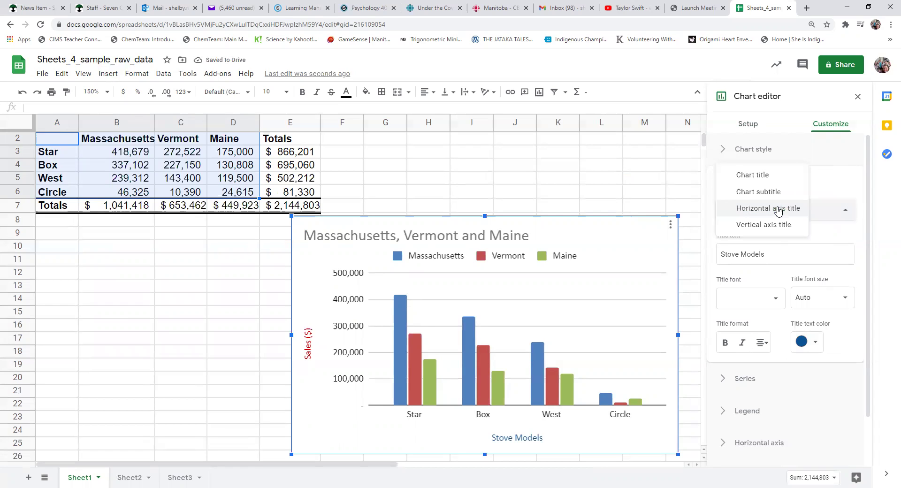
pyautogui.click(757, 176)
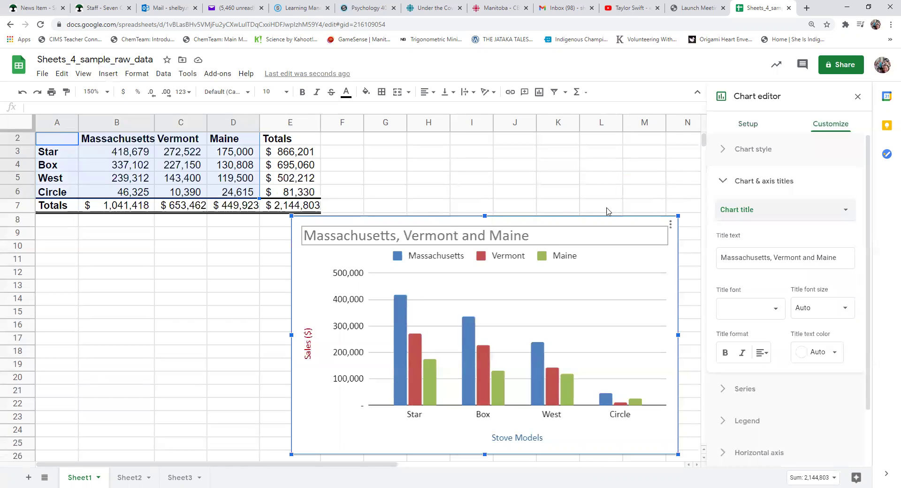
pyautogui.moveTo(844, 259); pyautogui.dragTo(684, 262)
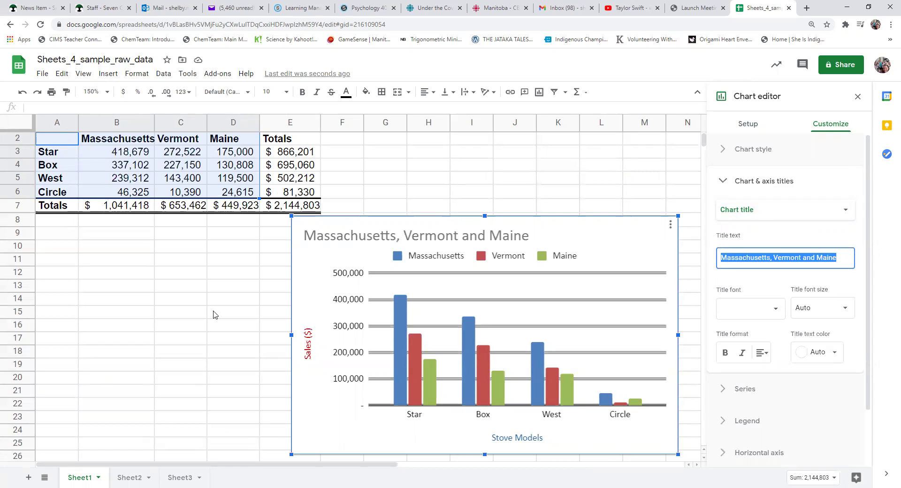
pyautogui.scroll(1, 178, 329)
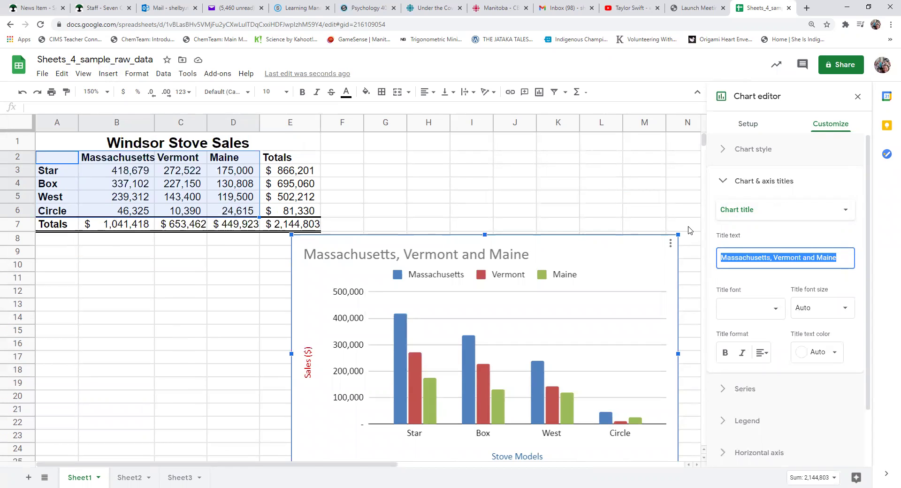
pyautogui.write('Windsor Stove Sales')
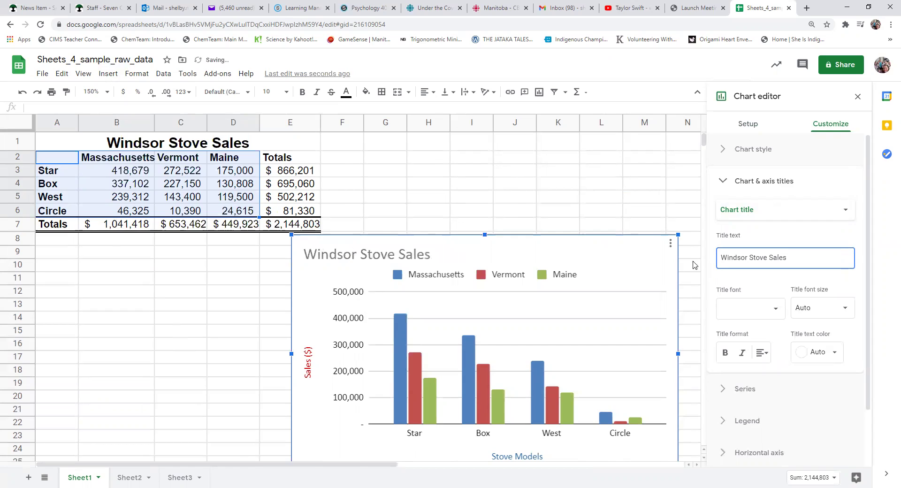
pyautogui.click(725, 353)
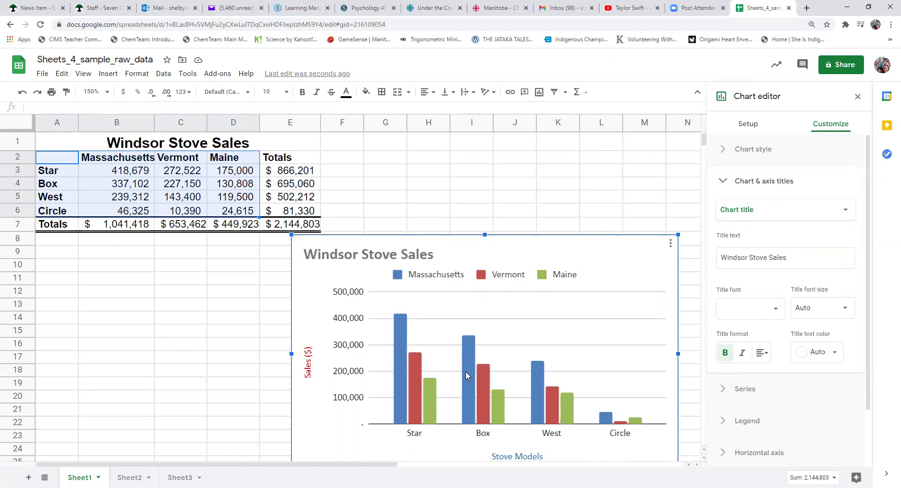
# - Set the chart's legend position to Bottom after trying Right, and move the chart up to start near row 1
pyautogui.click(746, 422)
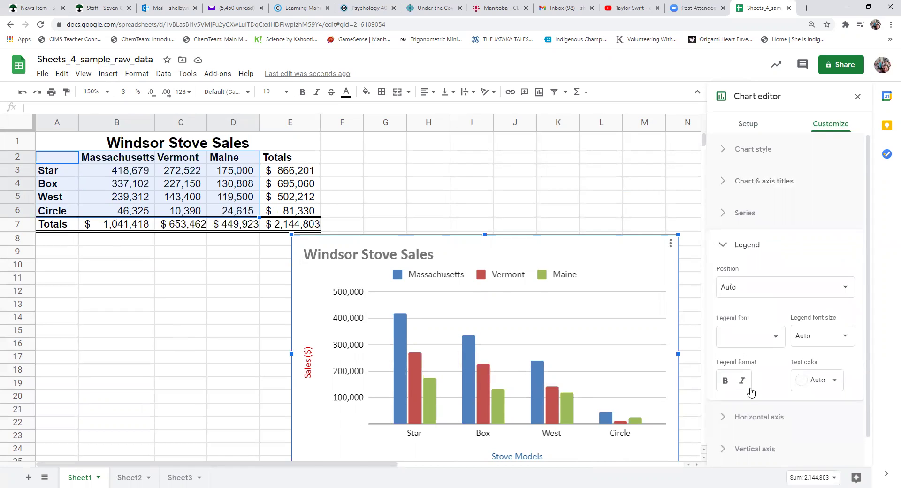
pyautogui.click(746, 289)
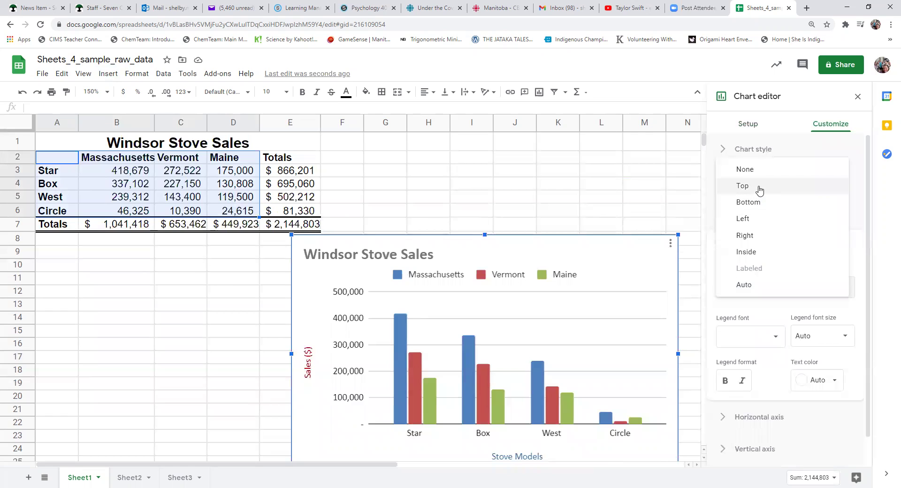
pyautogui.click(756, 235)
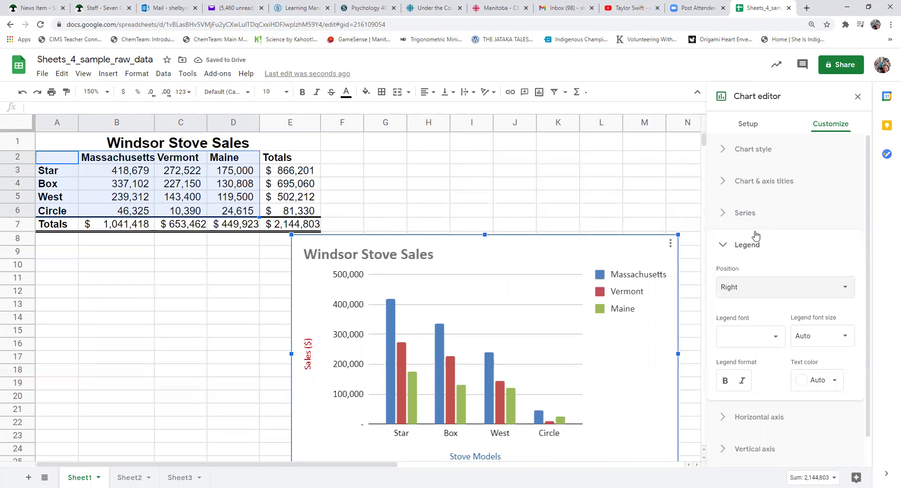
pyautogui.click(760, 289)
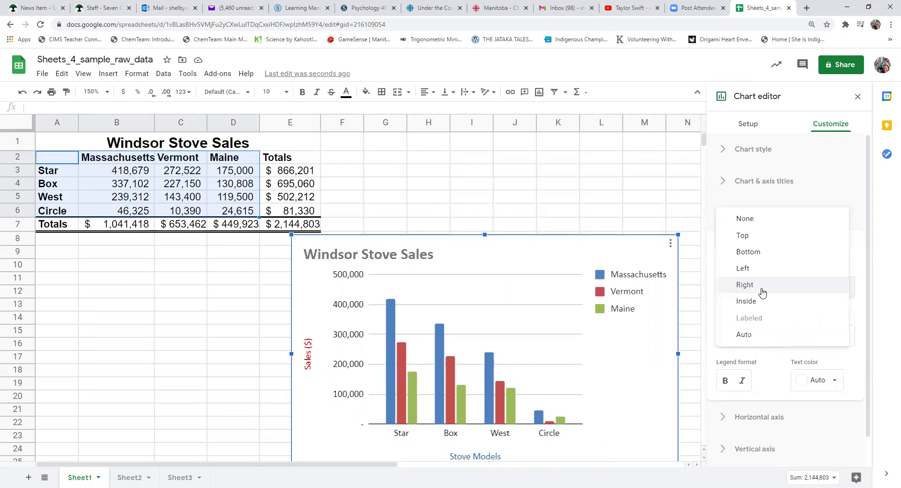
pyautogui.click(751, 254)
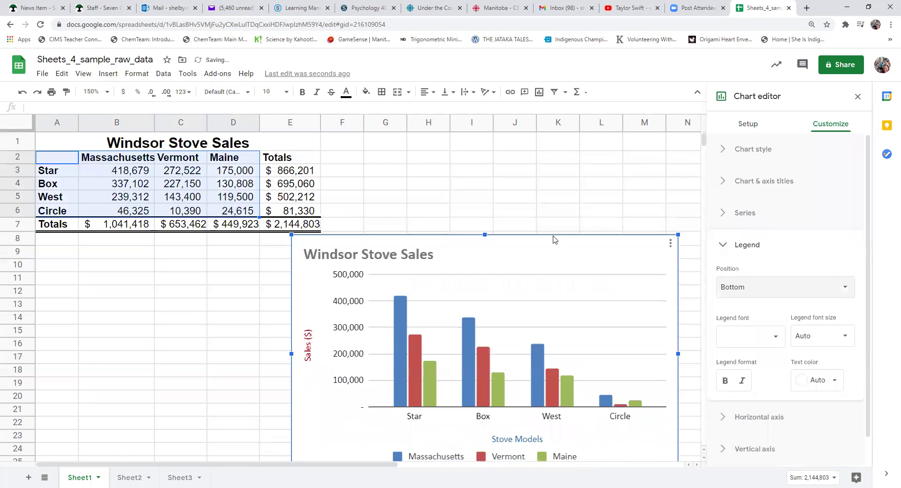
pyautogui.moveTo(555, 249); pyautogui.dragTo(569, 146)
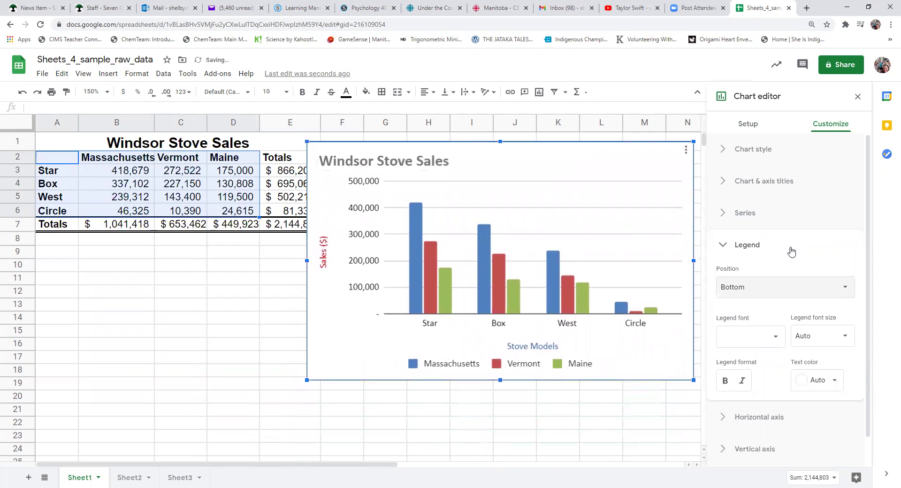
# - Set the column chart's legend position to Right and recolor the Massachusetts series light purple
pyautogui.click(767, 286)
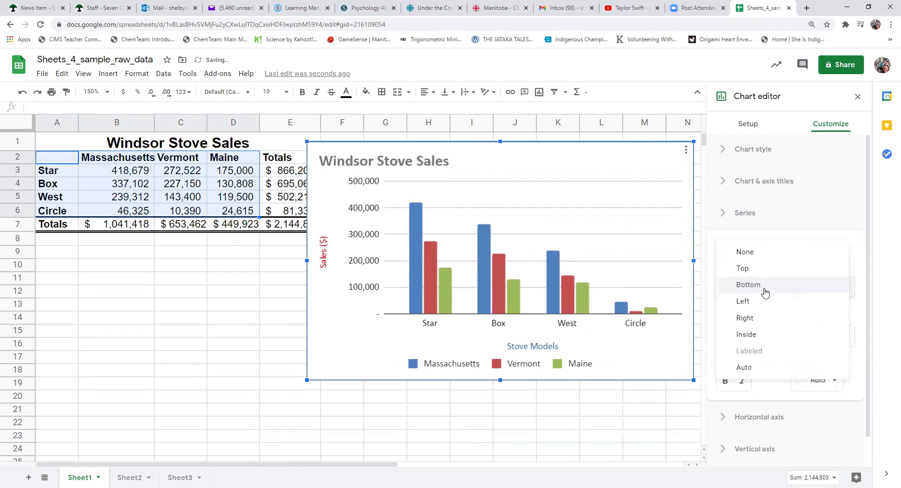
pyautogui.click(756, 317)
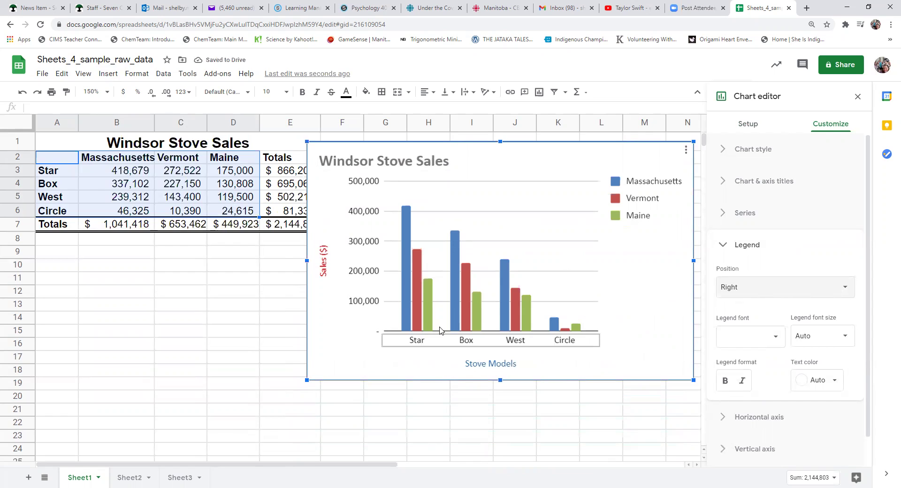
pyautogui.click(406, 313)
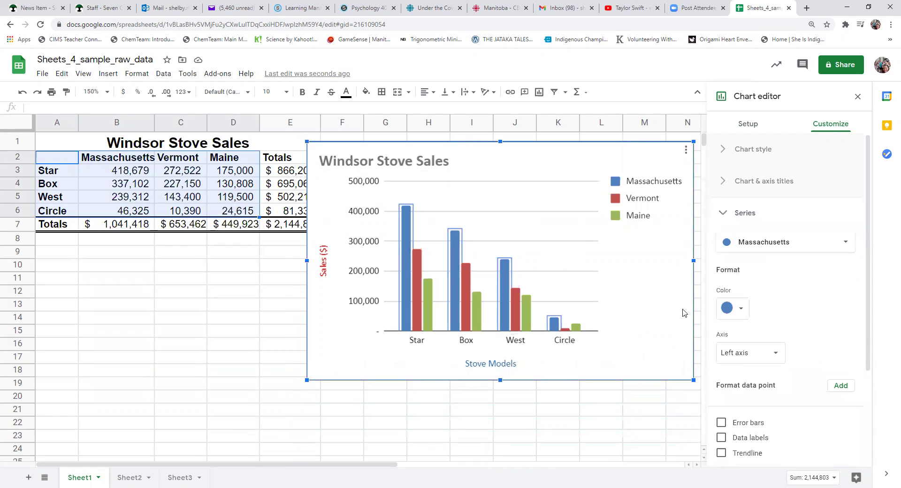
pyautogui.click(741, 313)
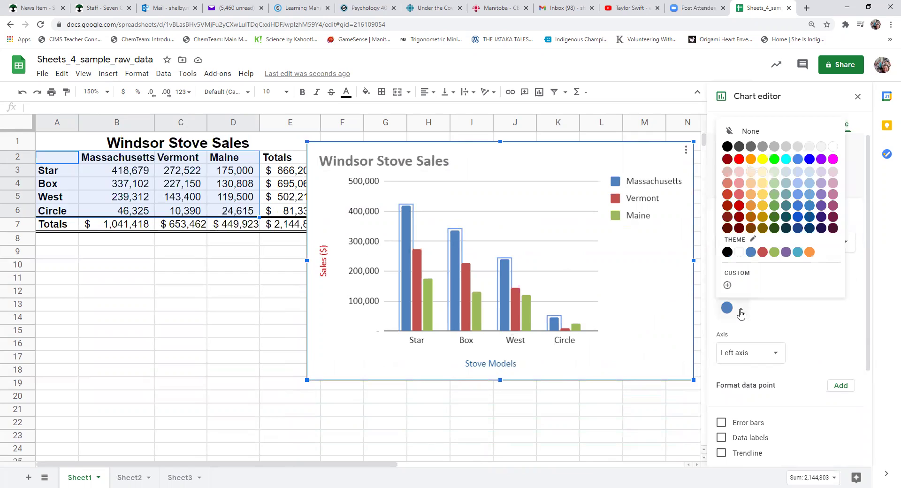
pyautogui.click(821, 194)
# - Recolor the Vermont series orange and turn on data labels for it
pyautogui.click(416, 287)
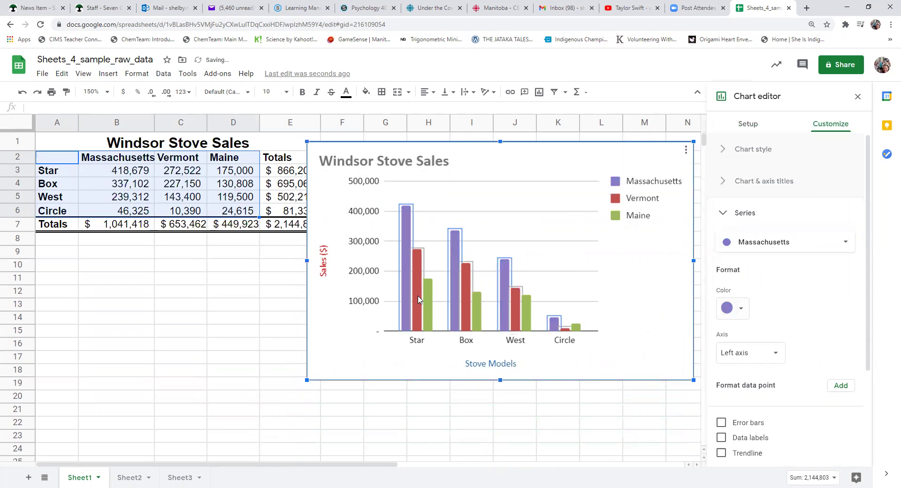
pyautogui.click(743, 313)
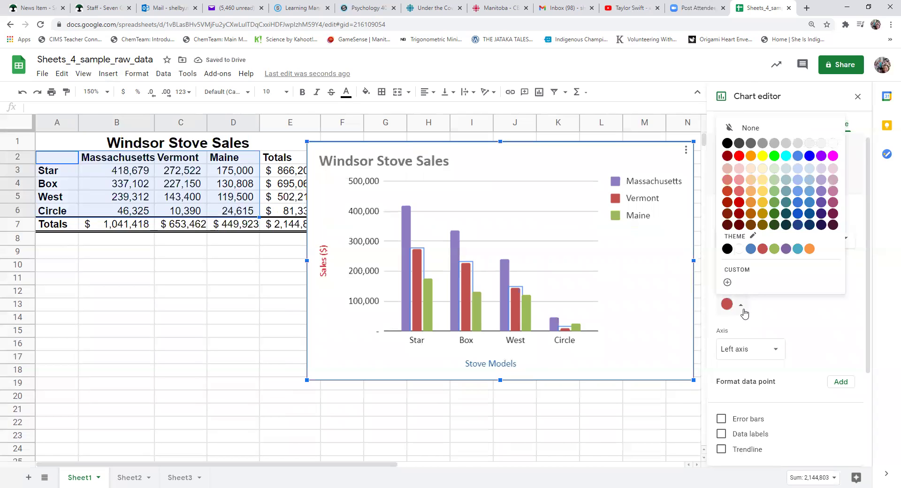
pyautogui.click(751, 211)
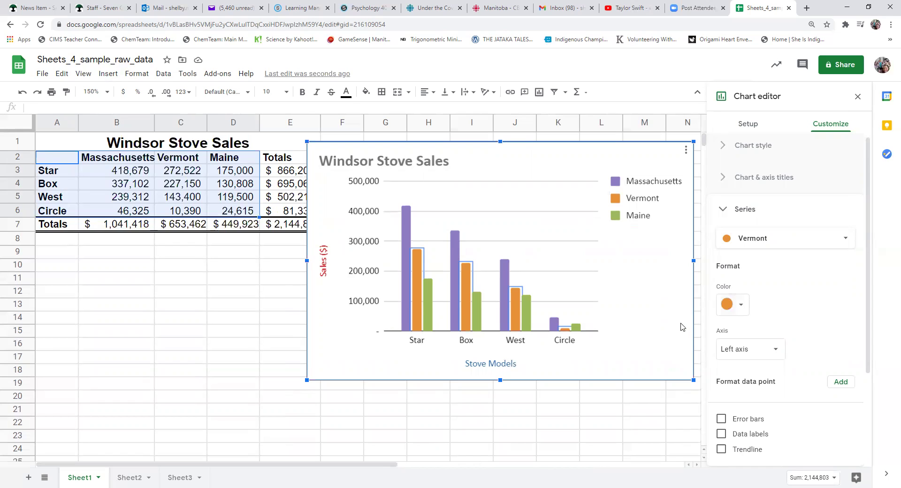
pyautogui.click(721, 434)
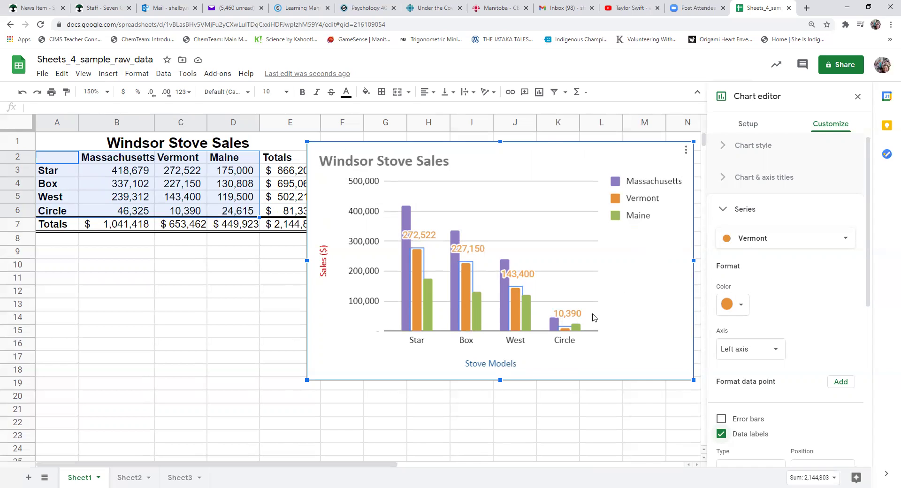
# - Shrink the column chart and place it directly below the sales table, starting at column A around row 9
pyautogui.moveTo(651, 153); pyautogui.dragTo(341, 287)
pyautogui.moveTo(286, 295); pyautogui.dragTo(286, 240)
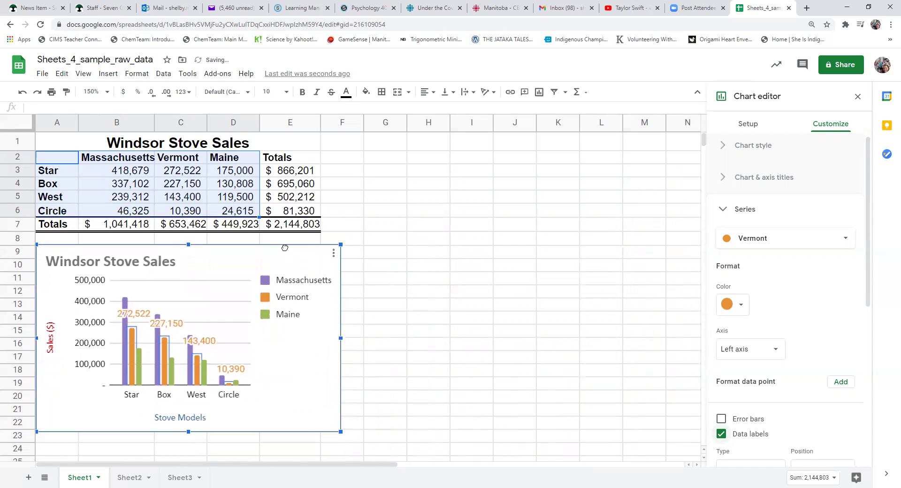
pyautogui.click(403, 294)
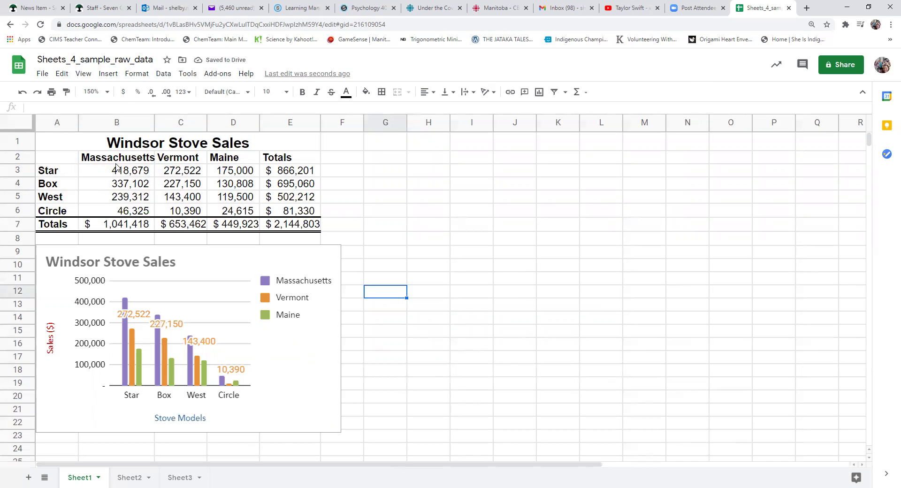
pyautogui.moveTo(97, 160); pyautogui.dragTo(228, 164)
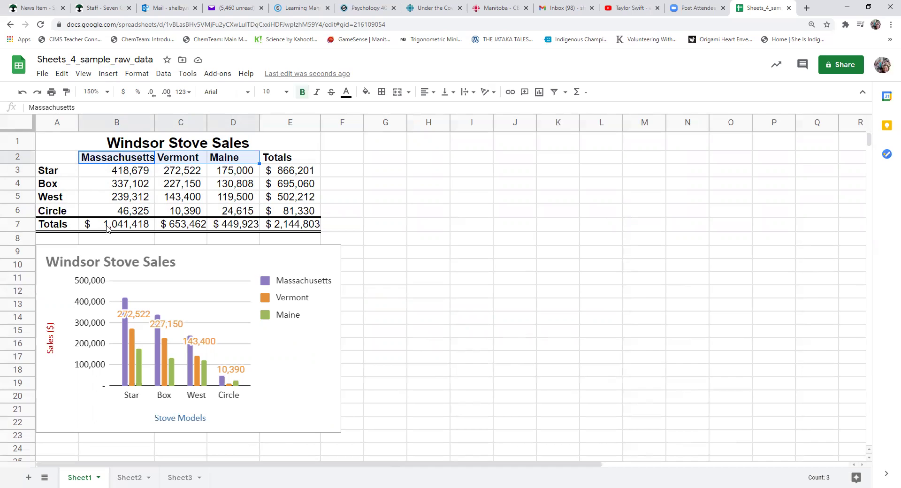
pyautogui.click(112, 186)
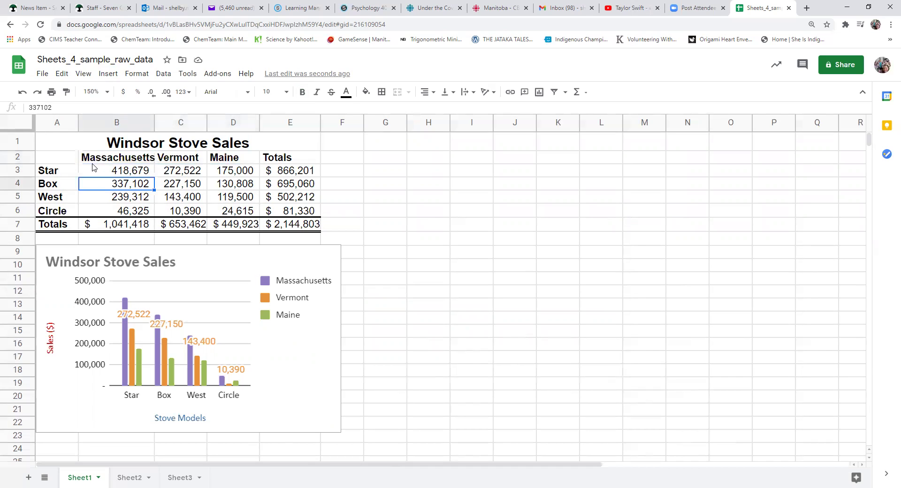
pyautogui.moveTo(90, 160); pyautogui.dragTo(238, 230)
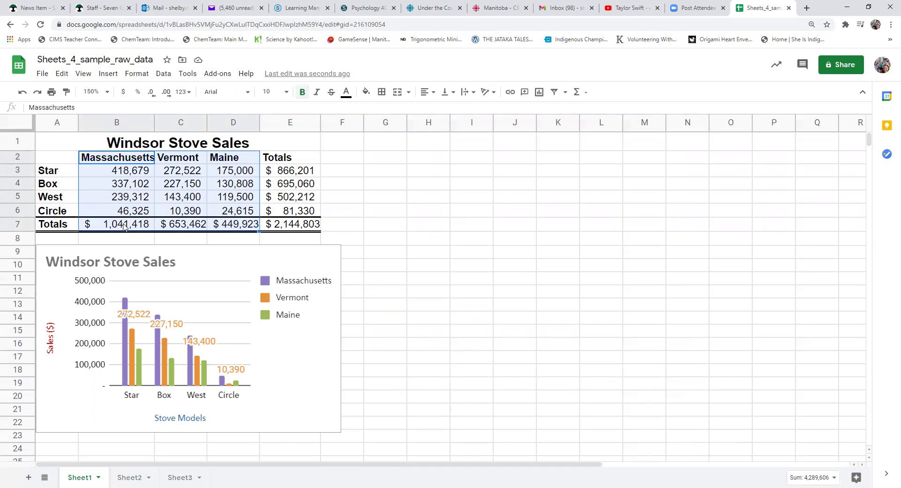
pyautogui.click(138, 216)
pyautogui.moveTo(99, 162); pyautogui.dragTo(224, 159)
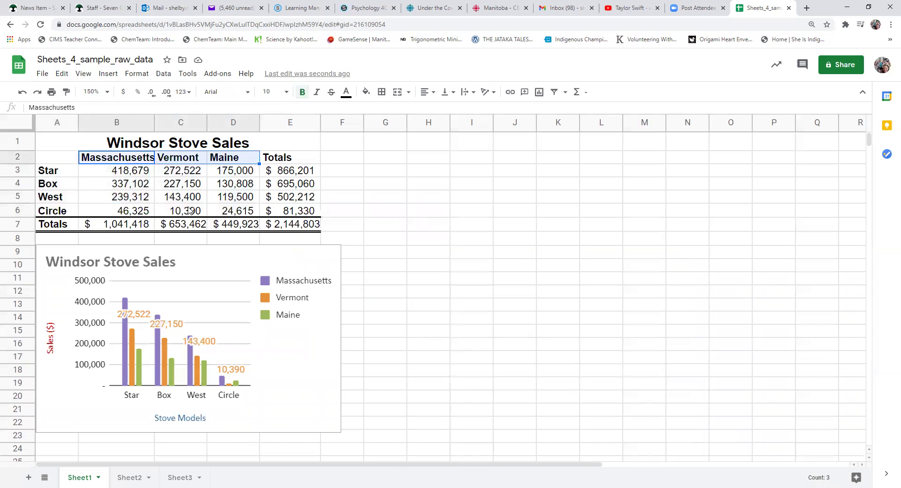
pyautogui.moveTo(120, 224); pyautogui.dragTo(234, 227)
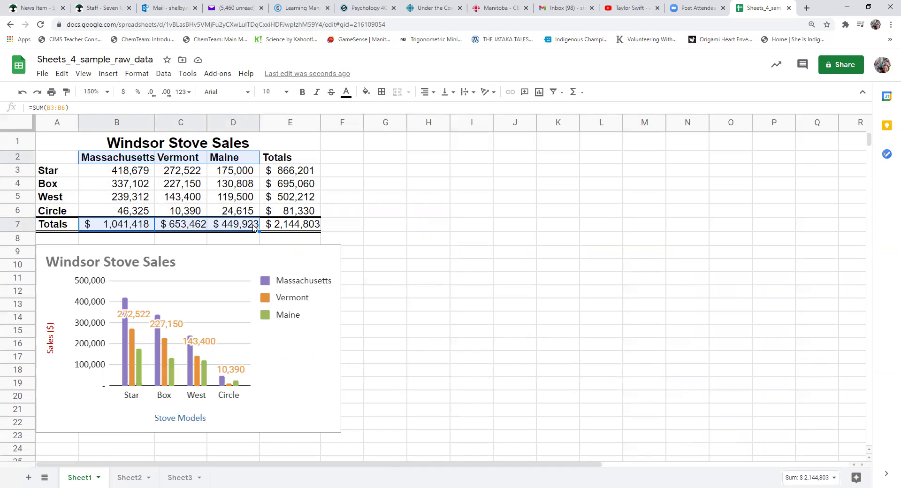
pyautogui.click(415, 226)
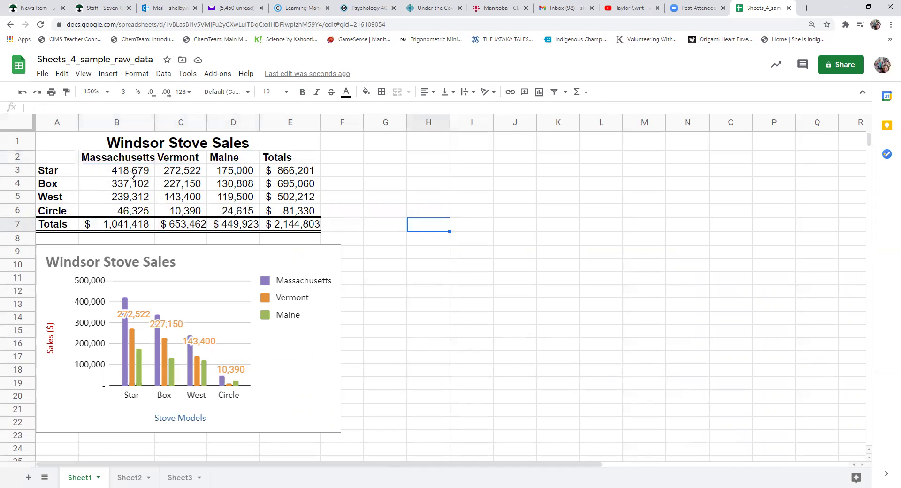
pyautogui.moveTo(108, 159); pyautogui.dragTo(227, 159)
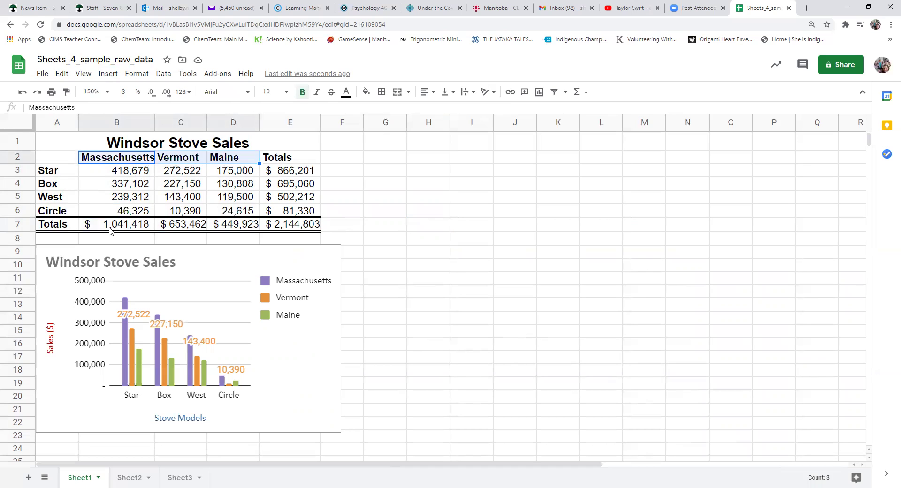
pyautogui.moveTo(113, 228); pyautogui.dragTo(250, 230)
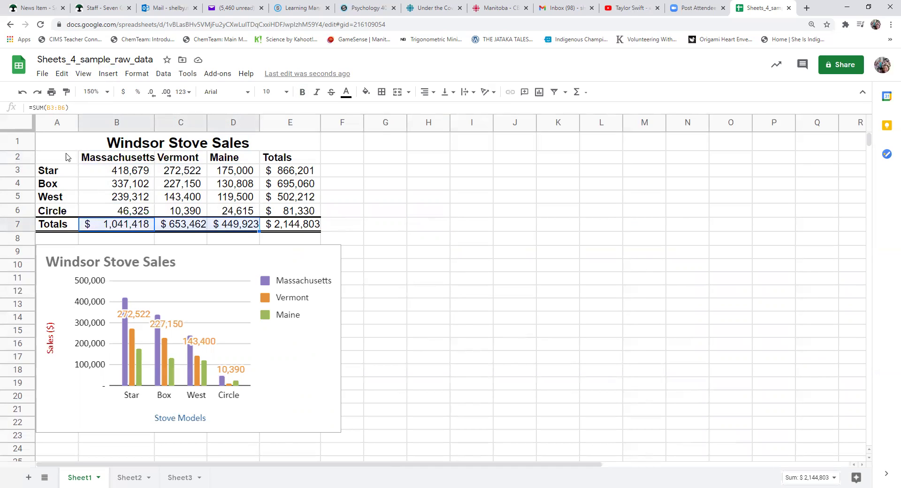
# - Insert a chart based on the state names in B2:D2 and their totals in B7:D7
pyautogui.moveTo(106, 160); pyautogui.dragTo(231, 161)
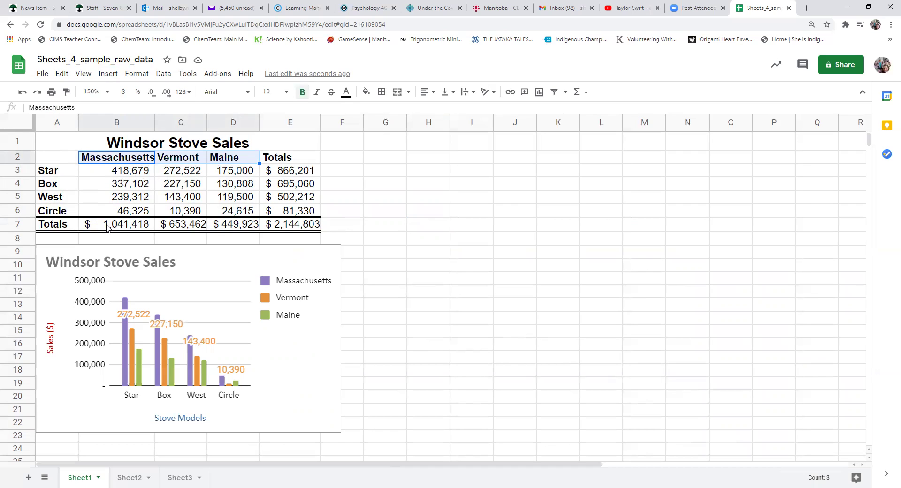
pyautogui.moveTo(107, 227); pyautogui.dragTo(238, 229)
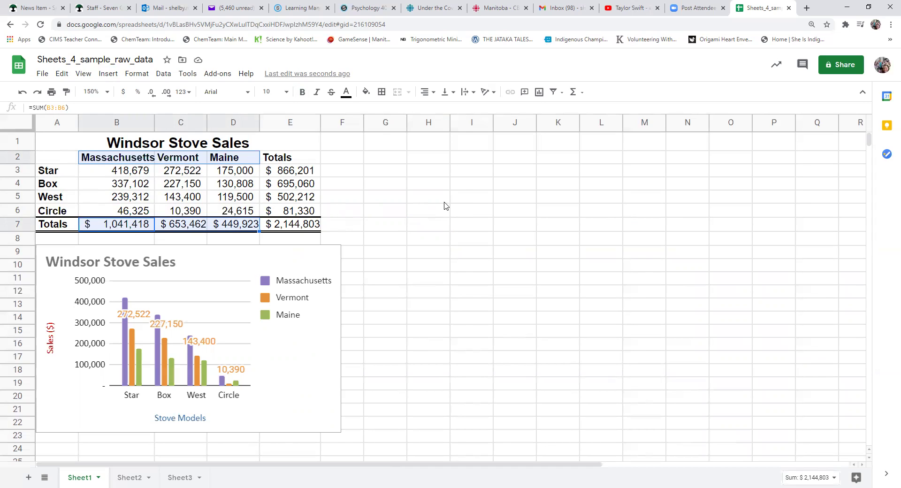
pyautogui.click(108, 75)
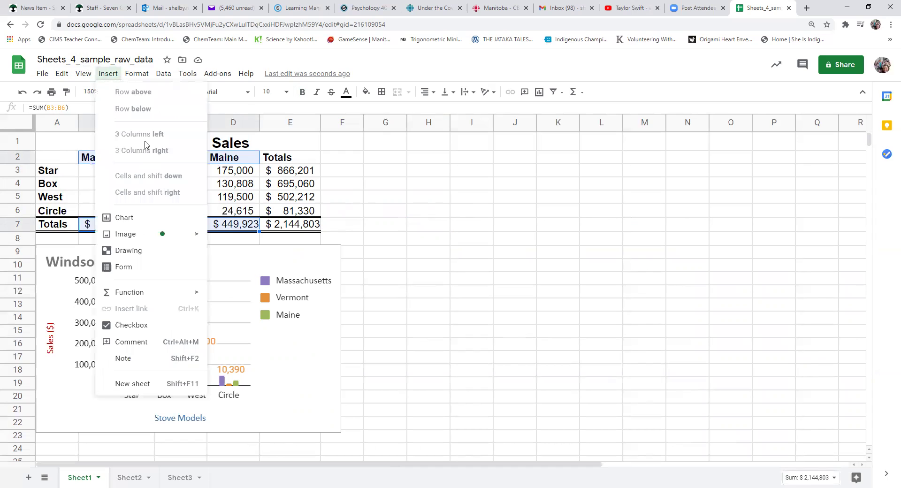
pyautogui.click(136, 220)
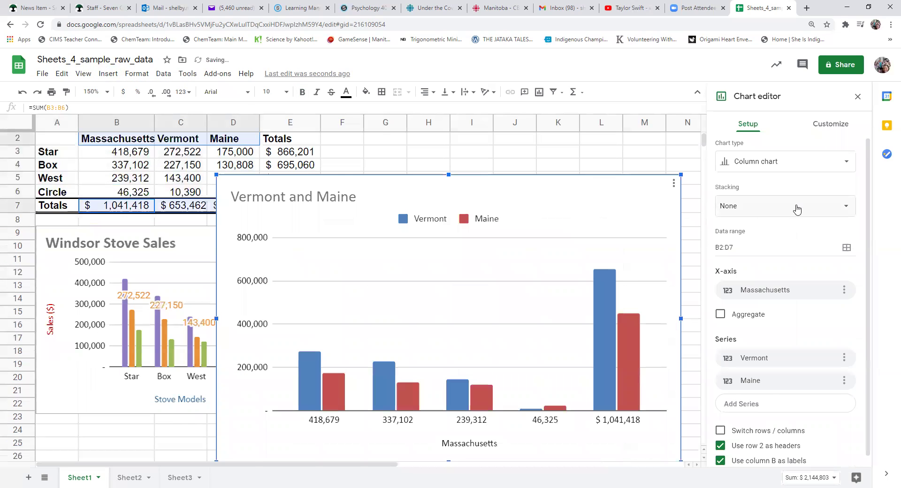
# - Change the new chart to a pie chart and place it, reduced in size, beside the table and the column chart
pyautogui.click(793, 164)
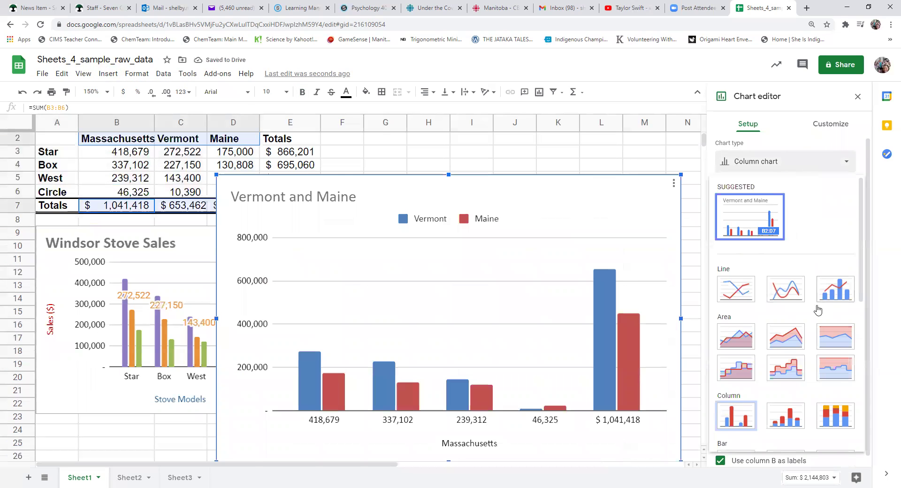
pyautogui.scroll(-3, 817, 310)
pyautogui.click(739, 378)
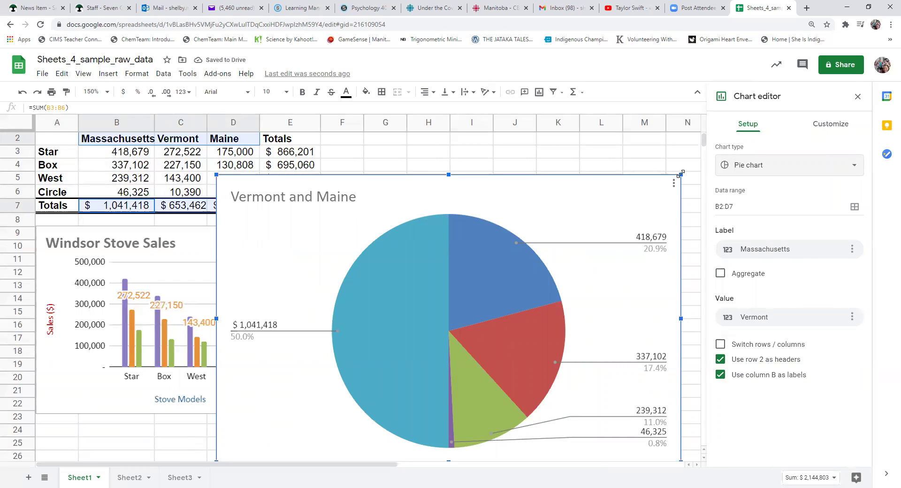
pyautogui.moveTo(681, 174); pyautogui.dragTo(536, 264)
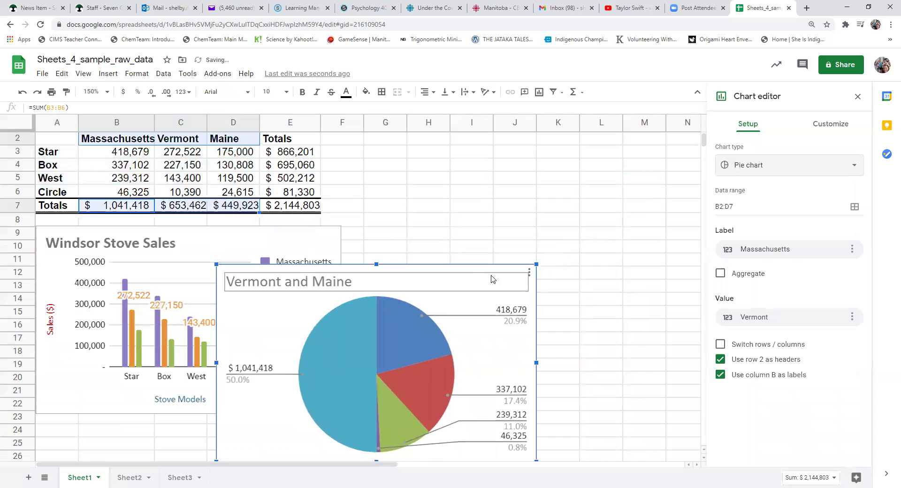
pyautogui.moveTo(477, 280); pyautogui.dragTo(620, 168)
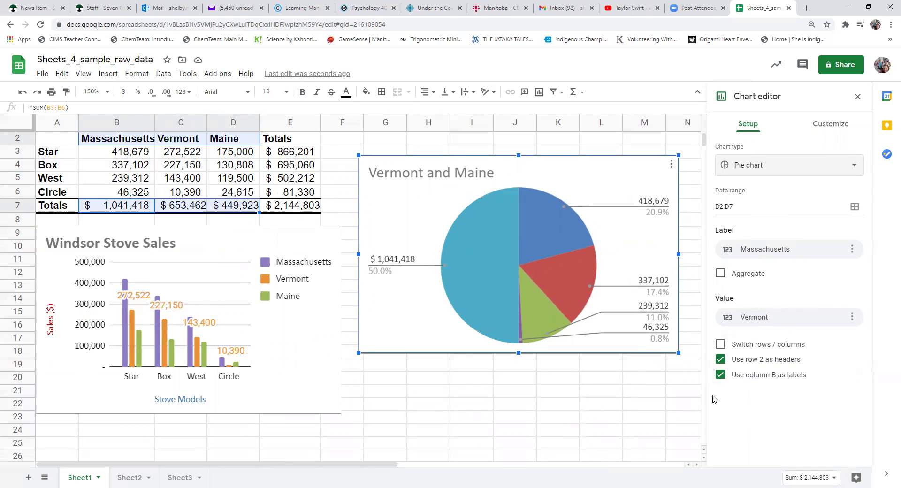
# - Switch the pie chart's rows and columns and stop using column B as headers
pyautogui.click(720, 345)
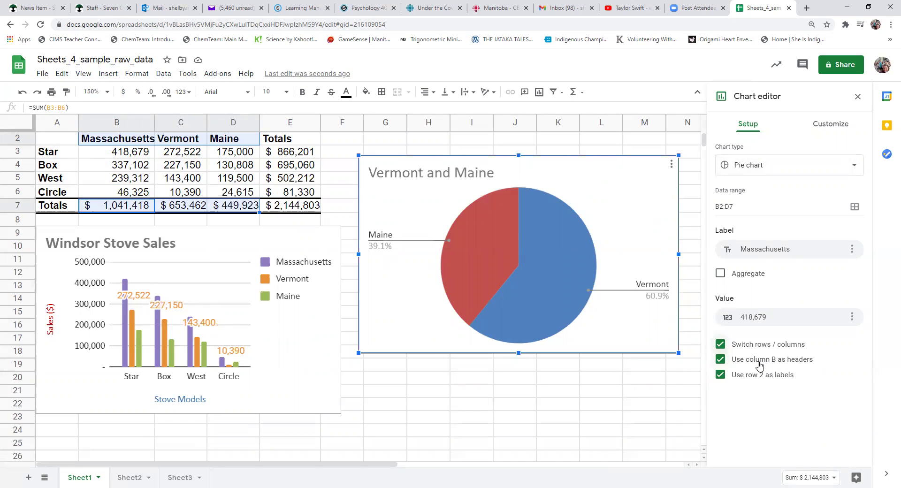
pyautogui.click(720, 359)
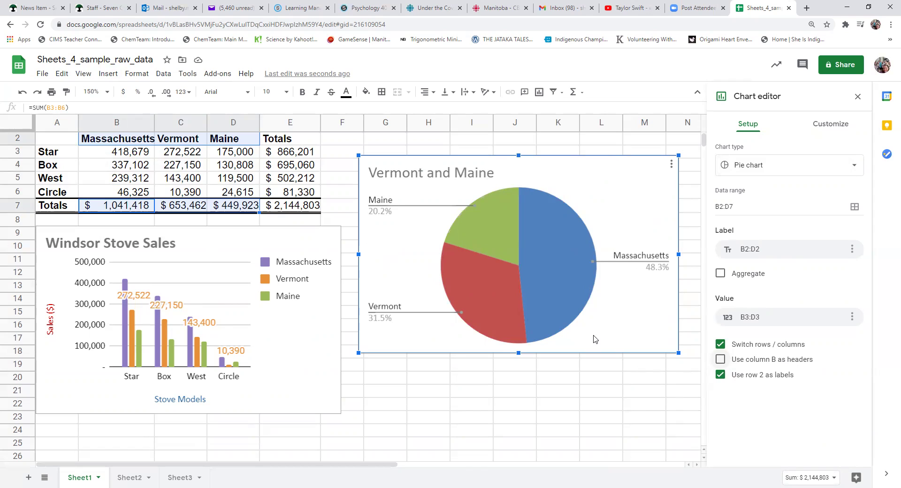
# - Change the pie chart's title to "Stove Sales by State"
pyautogui.rightClick(646, 191)
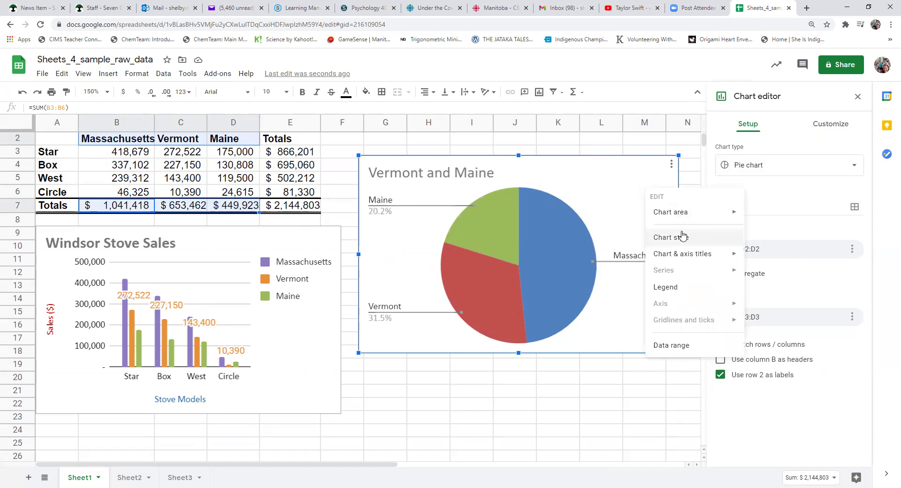
pyautogui.moveTo(735, 255)
pyautogui.click(768, 258)
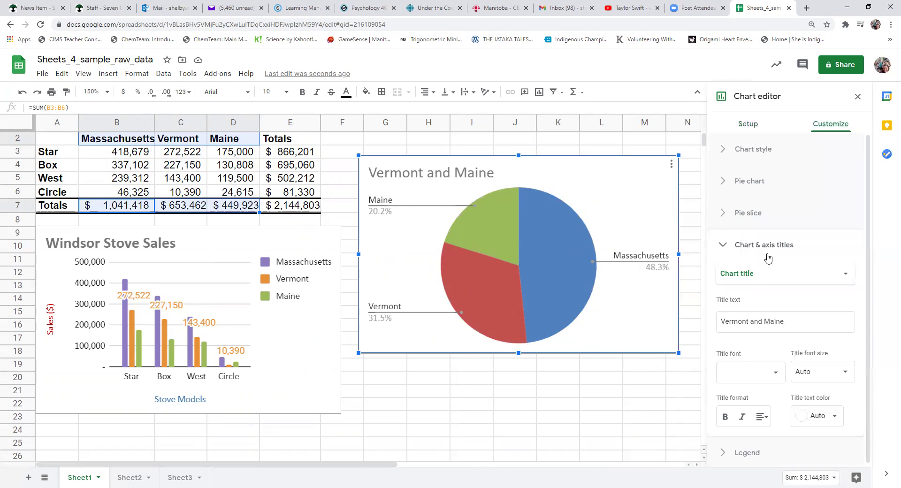
pyautogui.moveTo(796, 322); pyautogui.dragTo(705, 328)
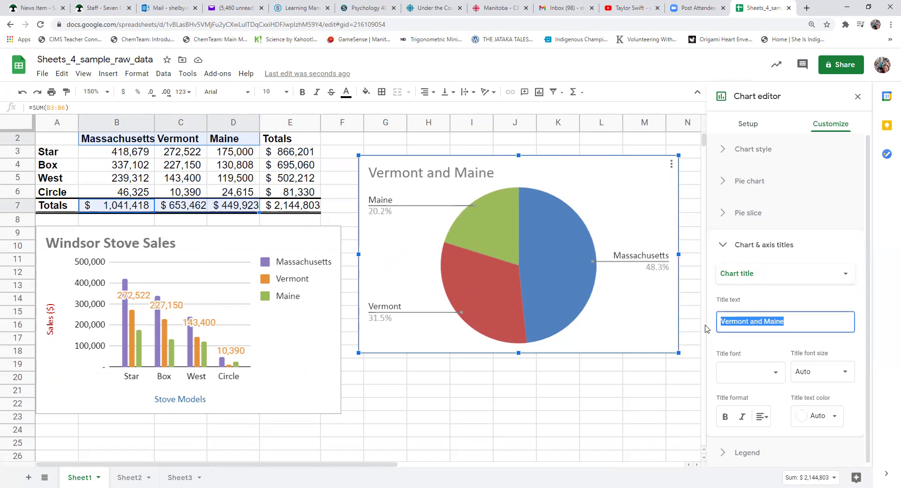
pyautogui.write('Stove Sales by State')
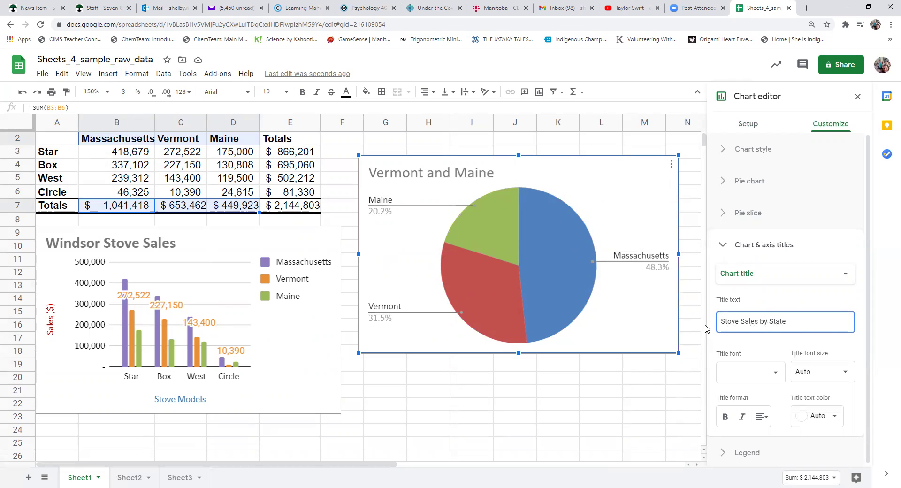
pyautogui.click(843, 396)
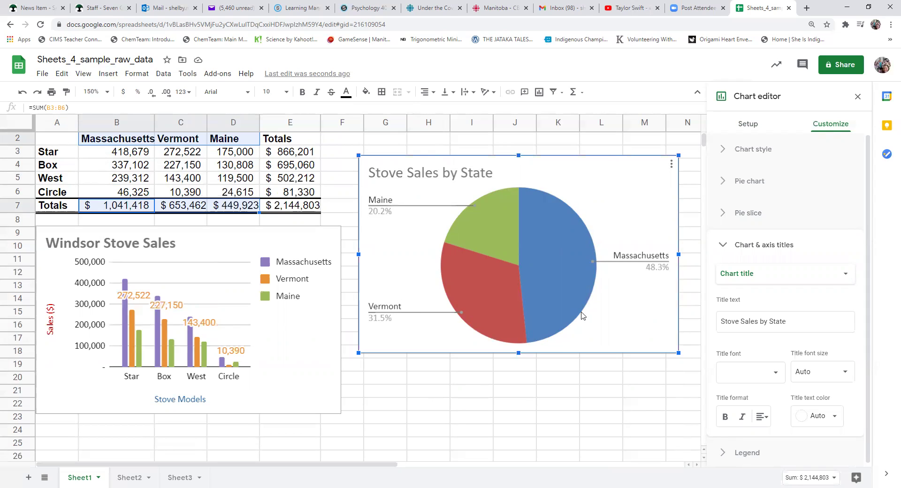
# - Set the pie chart's slice labels to show each slice's value
pyautogui.click(752, 186)
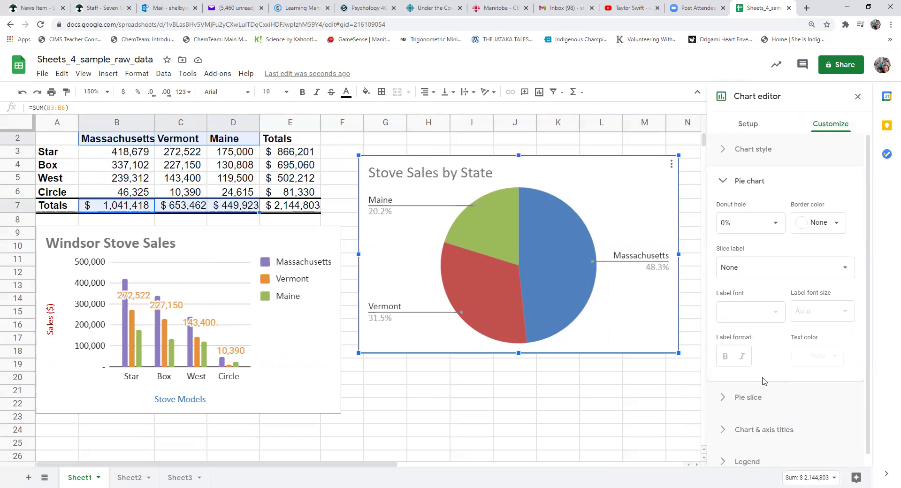
pyautogui.click(818, 272)
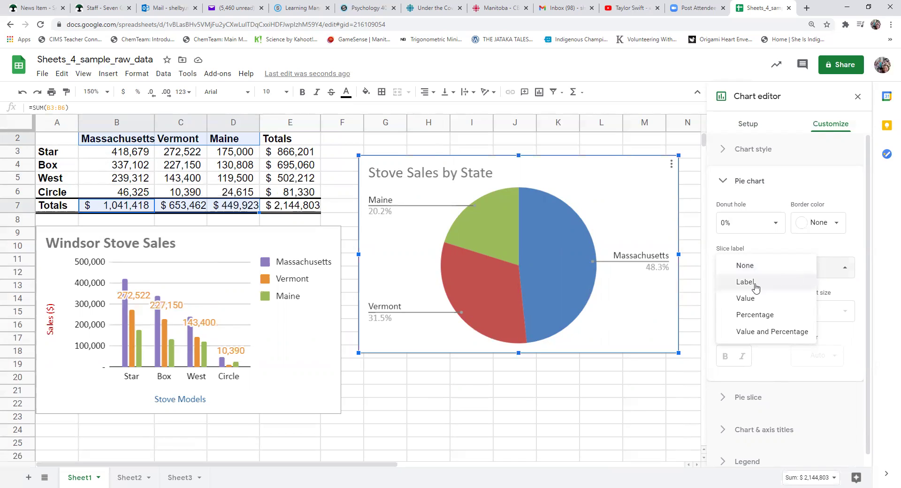
pyautogui.click(762, 300)
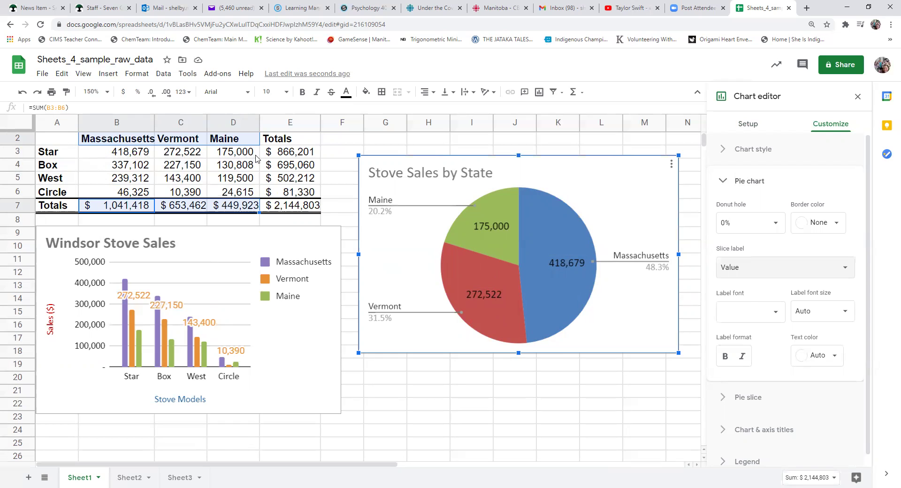
pyautogui.scroll(-1, 802, 420)
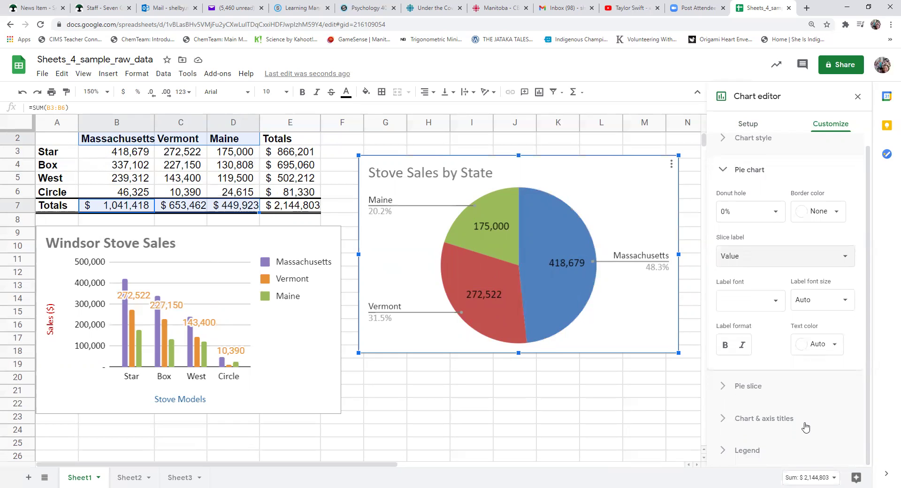
pyautogui.scroll(1, 804, 423)
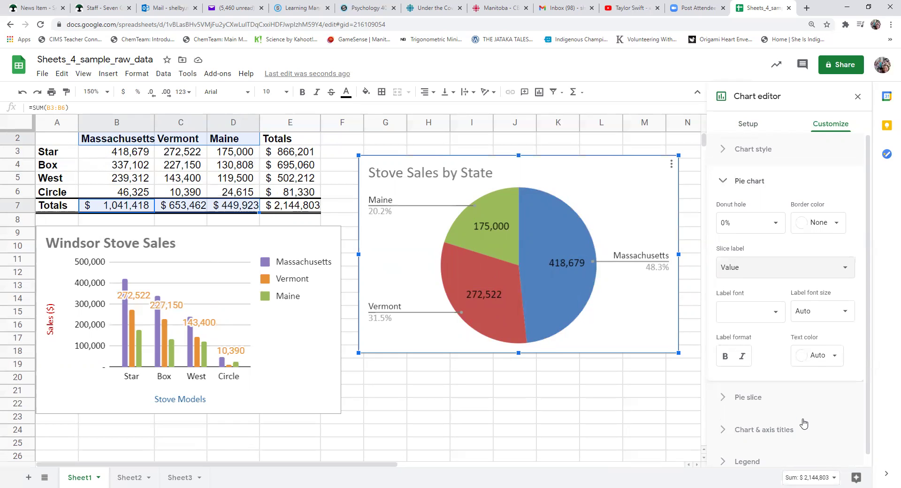
pyautogui.click(564, 243)
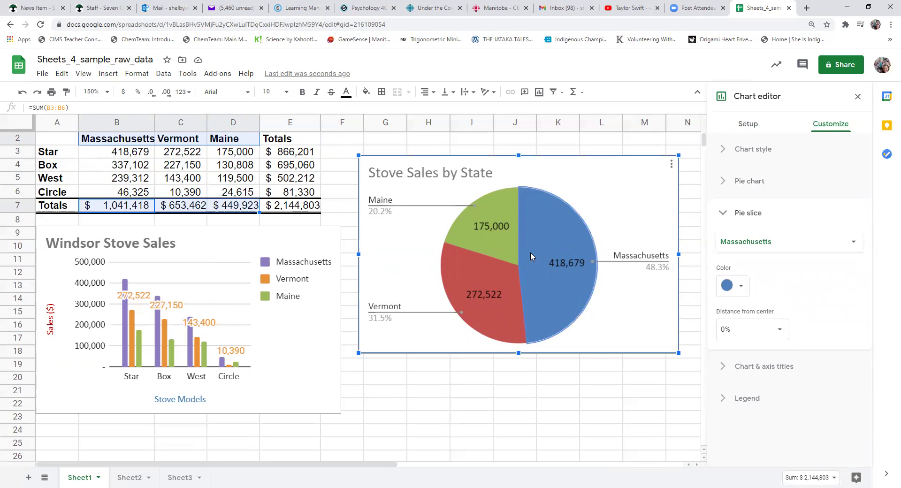
pyautogui.click(507, 230)
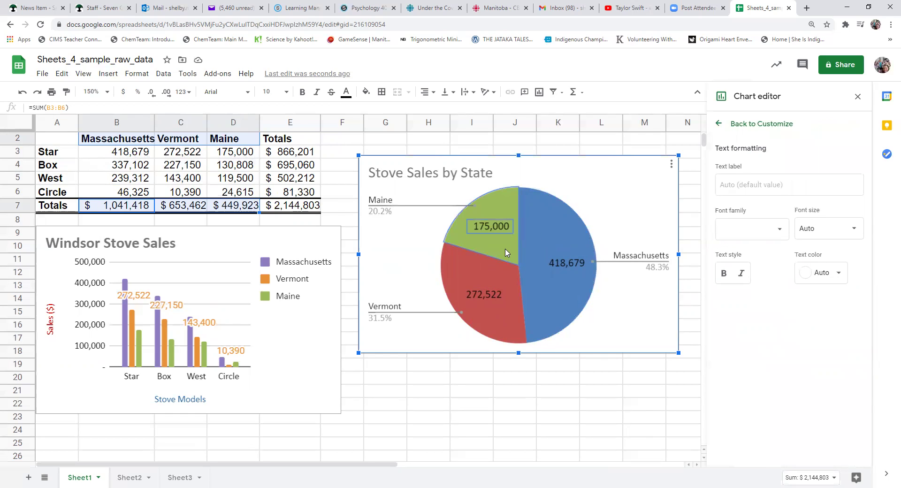
pyautogui.click(506, 253)
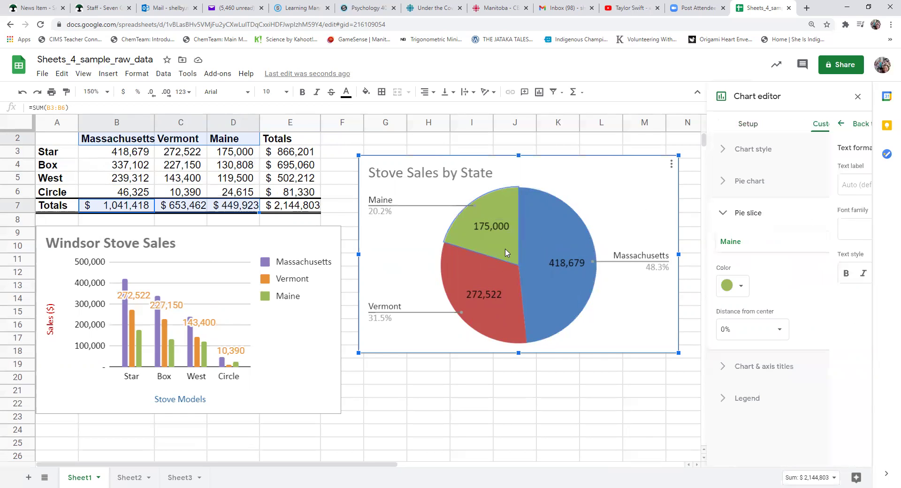
# - Change the pie chart's value series to the state totals in B7:D7
pyautogui.click(742, 125)
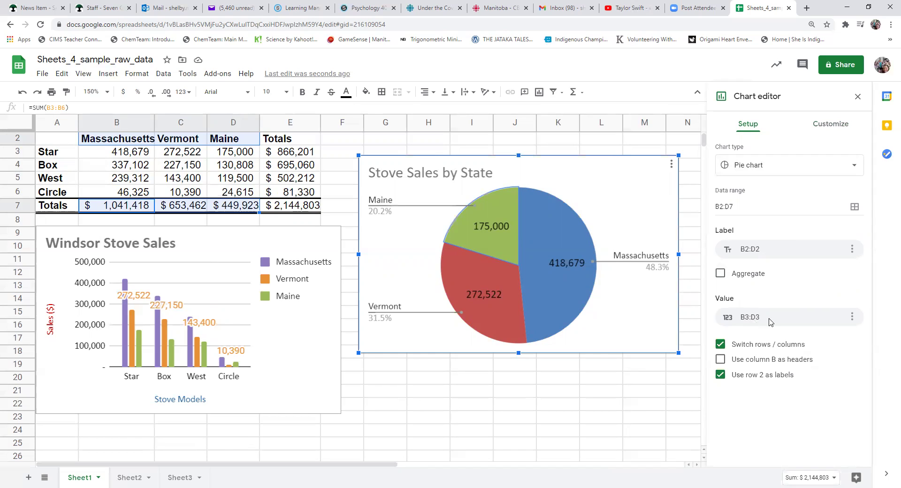
pyautogui.click(769, 321)
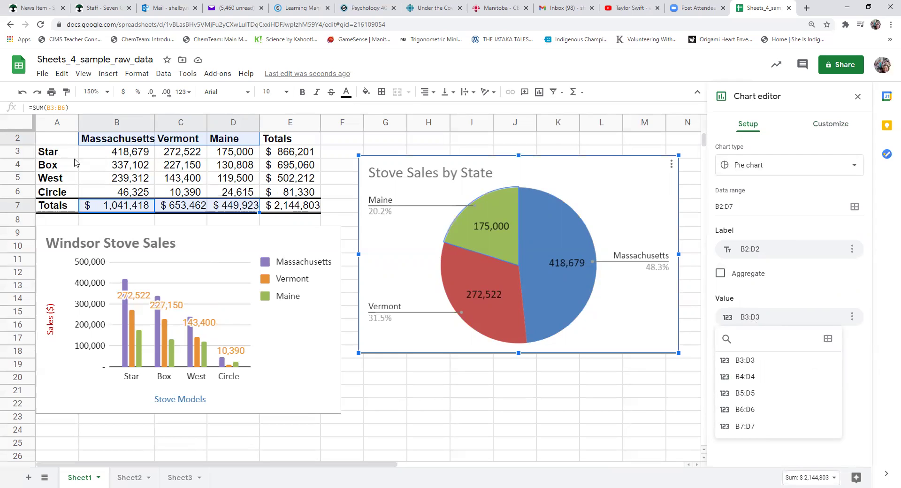
pyautogui.click(748, 427)
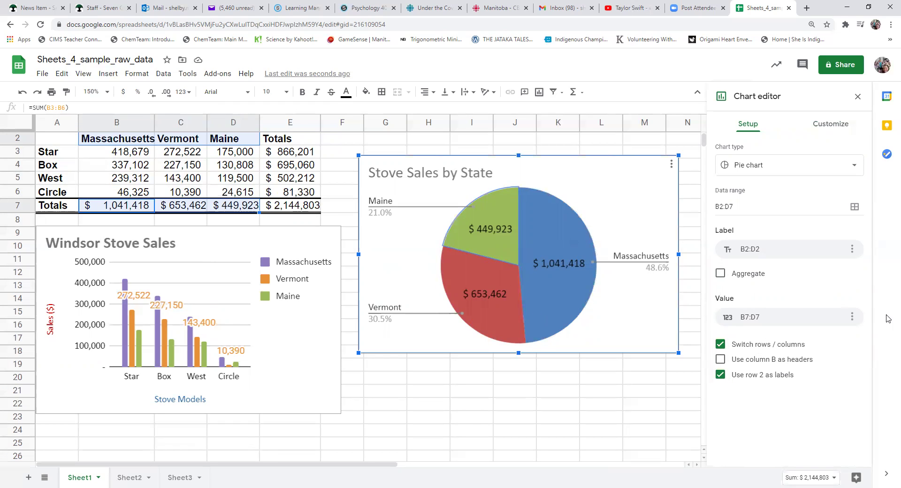
pyautogui.click(836, 321)
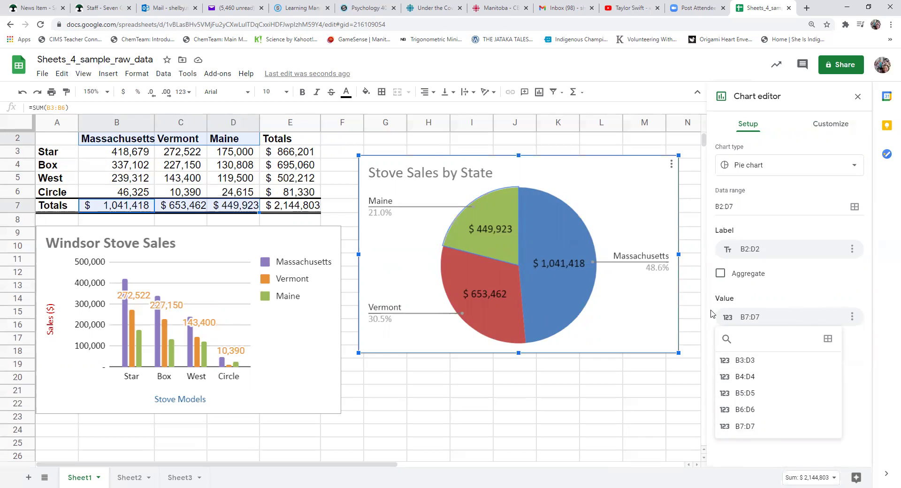
pyautogui.click(659, 330)
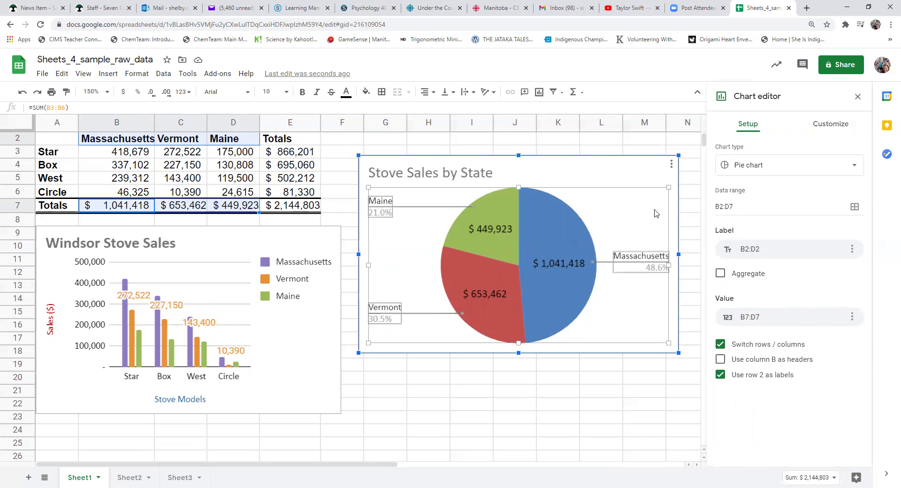
pyautogui.click(669, 181)
# - Recolor the Massachusetts slice of the pie chart bright red
pyautogui.click(570, 235)
pyautogui.click(740, 286)
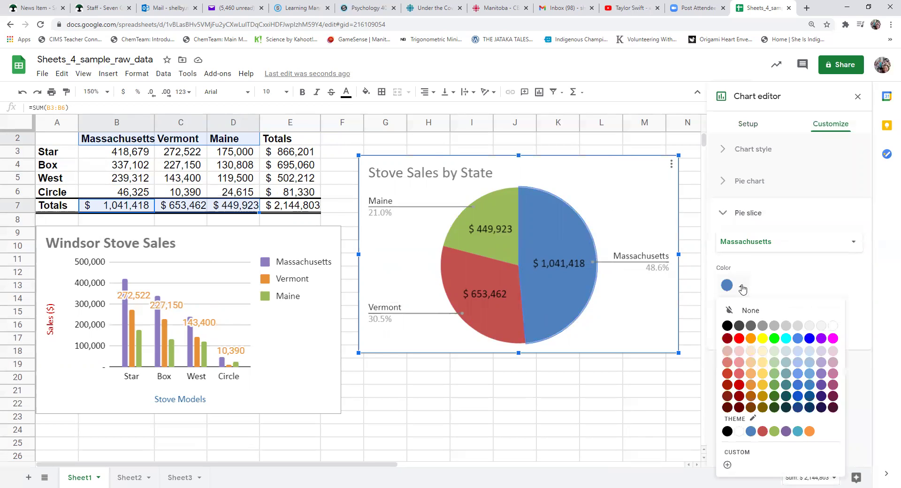
pyautogui.click(739, 338)
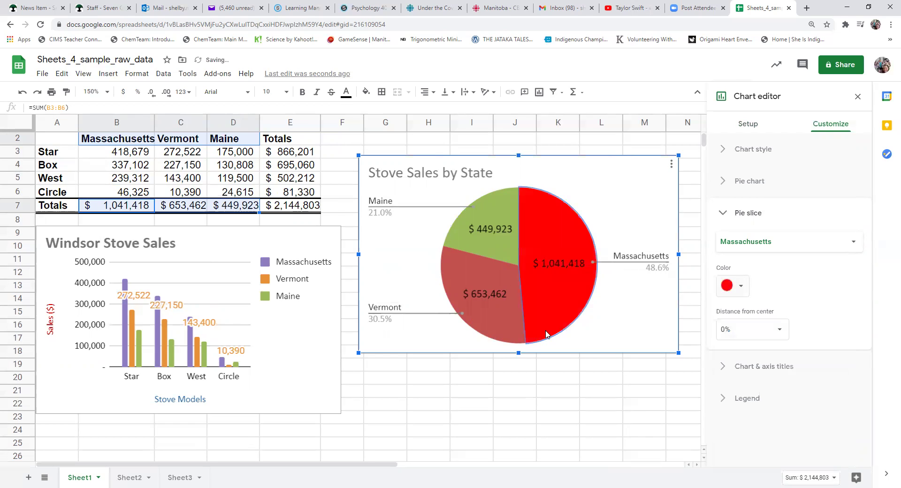
# - Recolor the Vermont slice orange and the Maine slice yellow, and finish editing the pie chart
pyautogui.click(489, 311)
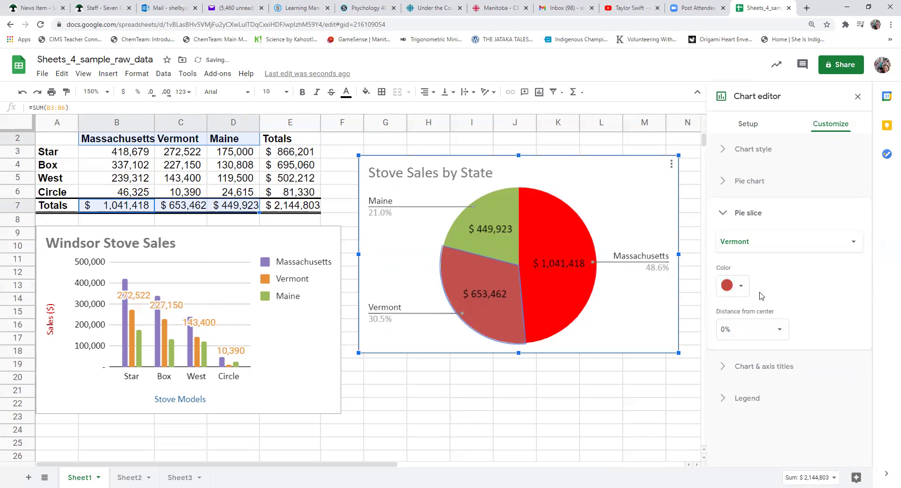
pyautogui.click(740, 286)
pyautogui.click(749, 338)
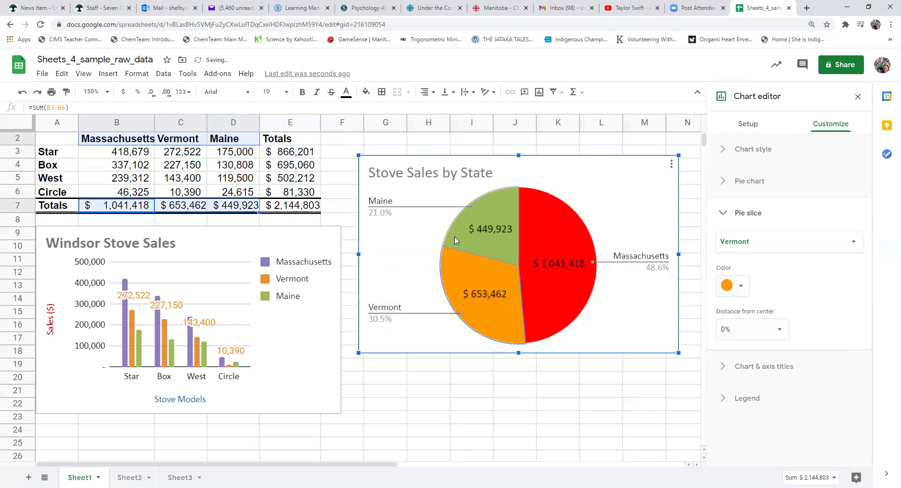
pyautogui.click(741, 286)
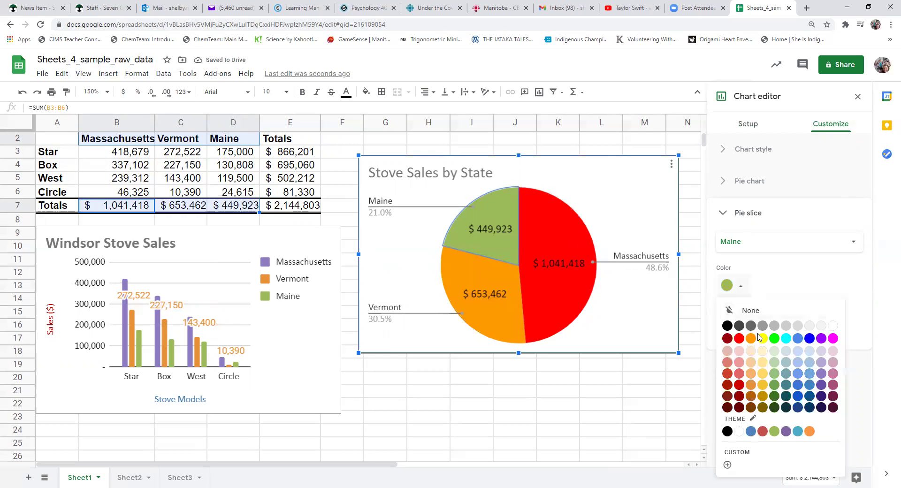
pyautogui.click(759, 338)
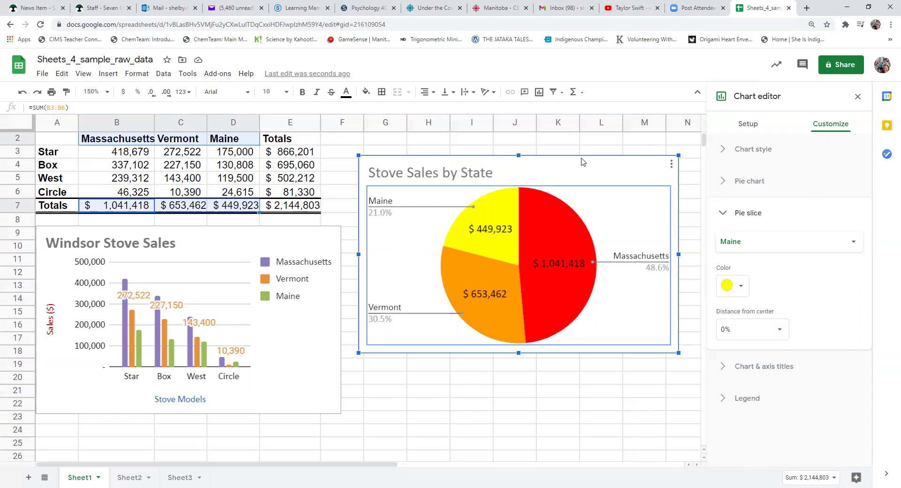
pyautogui.click(646, 405)
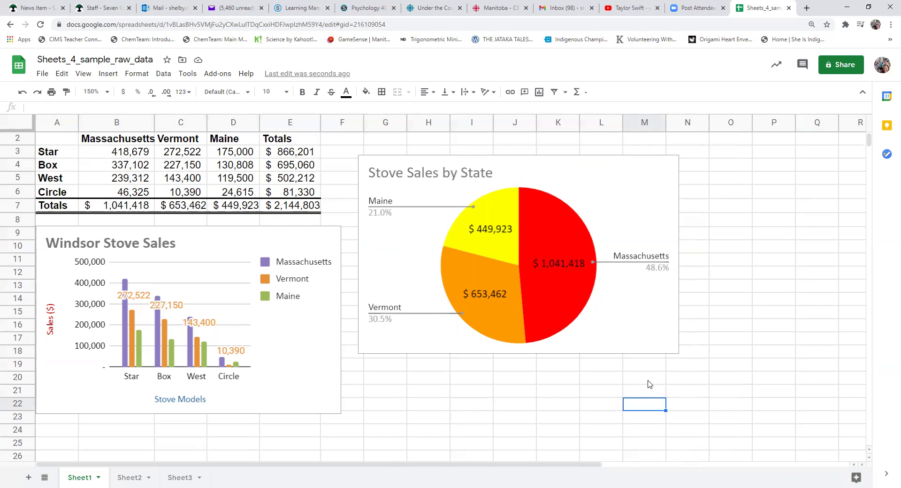
# - Change Vermont's sales of the Star model in cell C3 to 350000
pyautogui.click(184, 155)
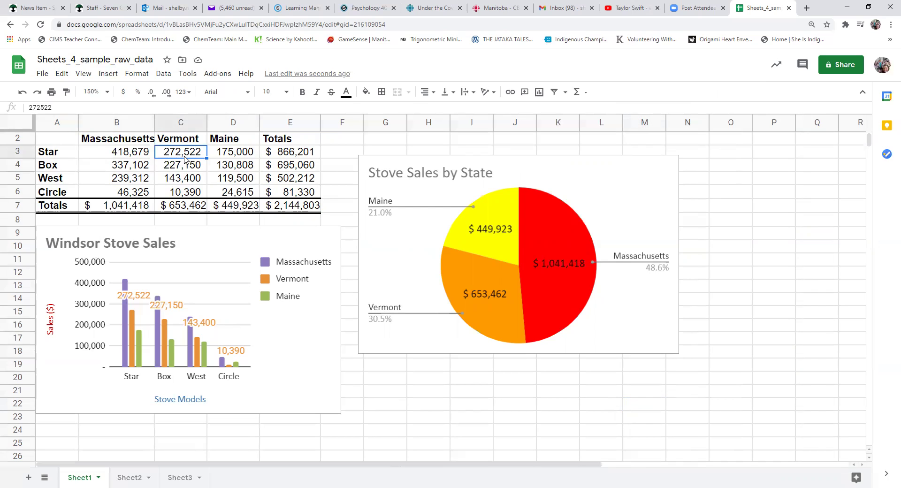
pyautogui.write('350000')
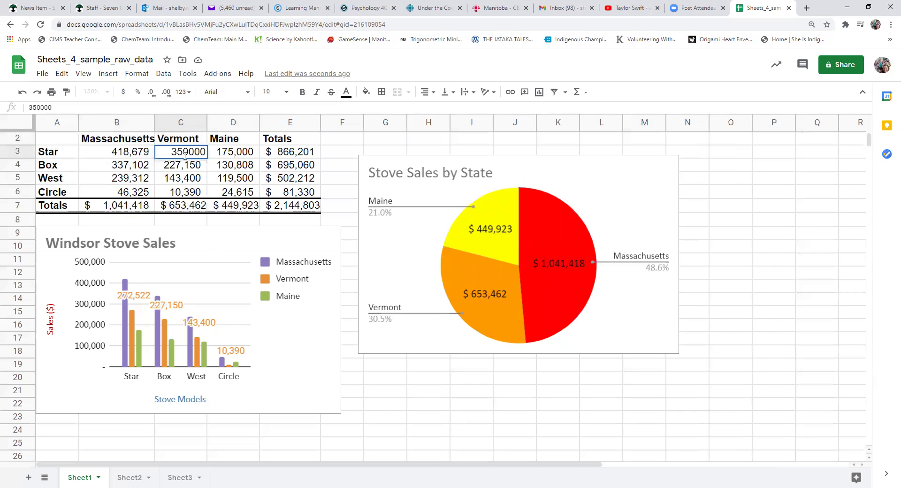
pyautogui.press('Return')
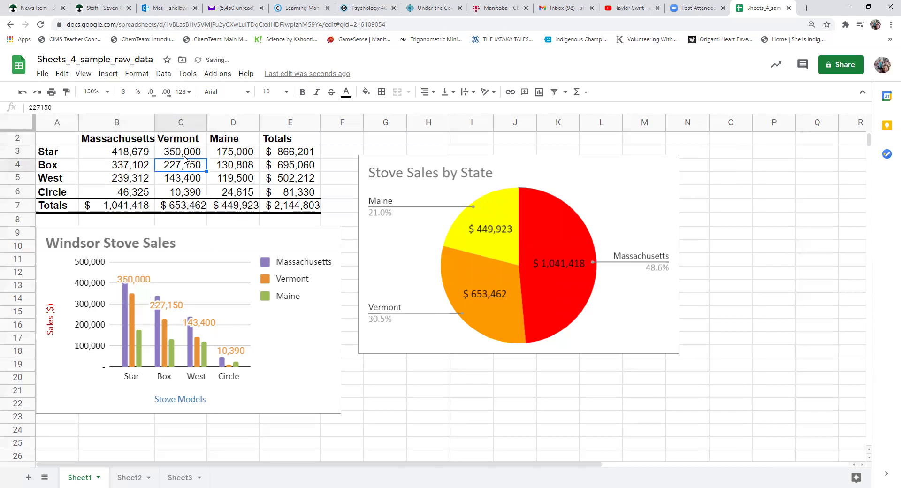